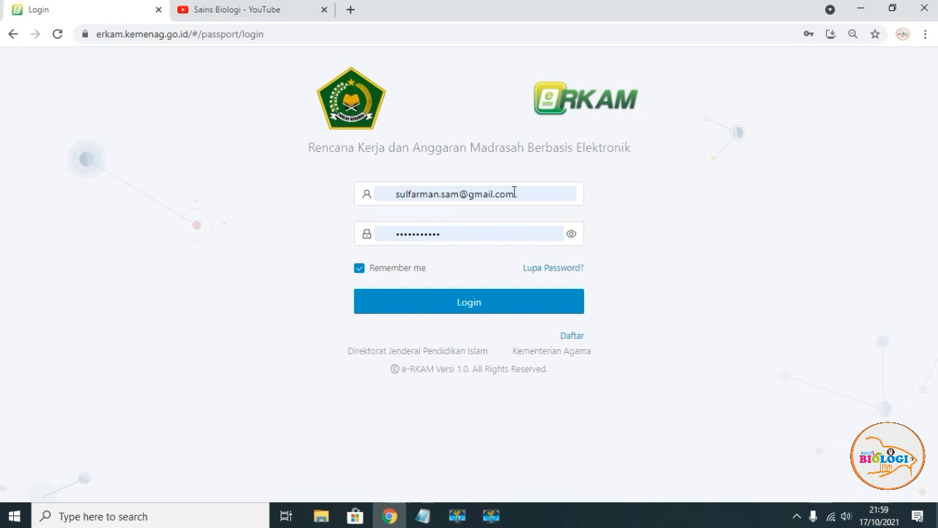
Browse the uploaded videos on the Sains Biologi YouTube channel
click(256, 11)
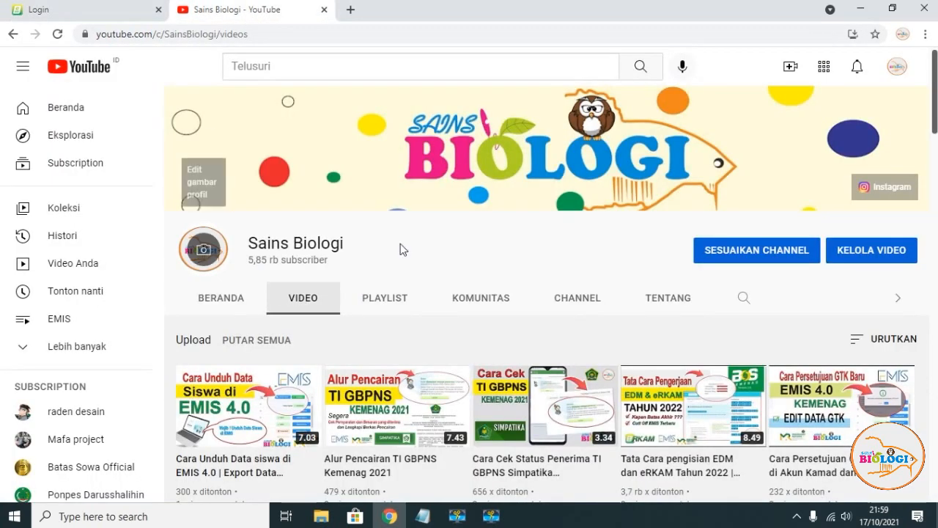
scroll(456, 247, down, 3)
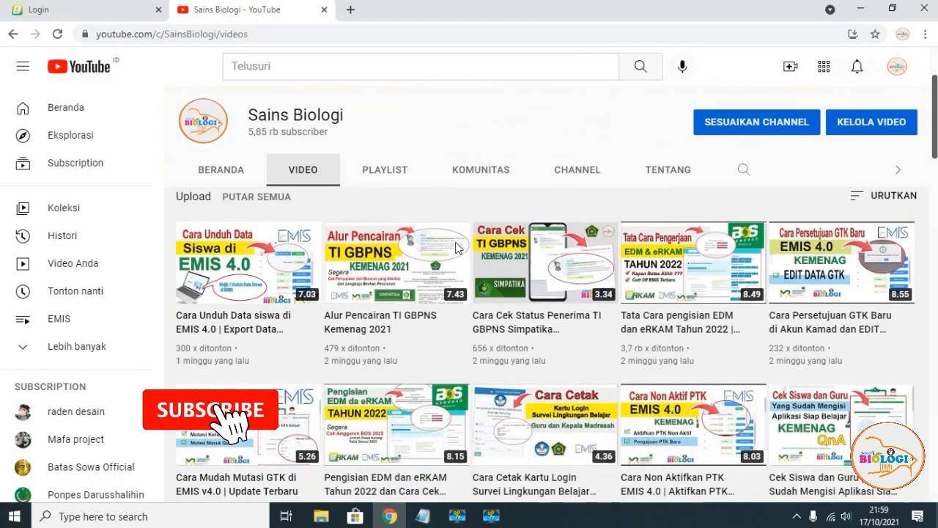
scroll(455, 249, down, 9)
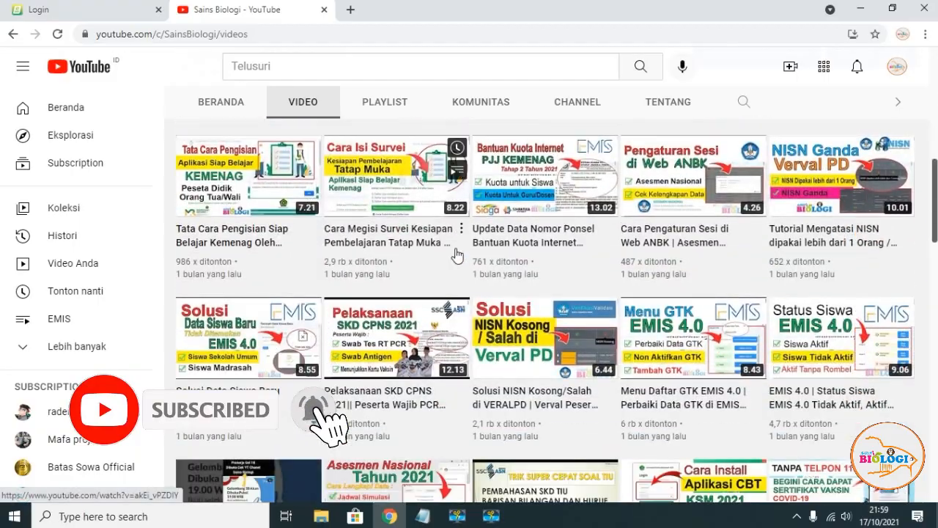
scroll(455, 253, down, 5)
scroll(455, 253, up, 6)
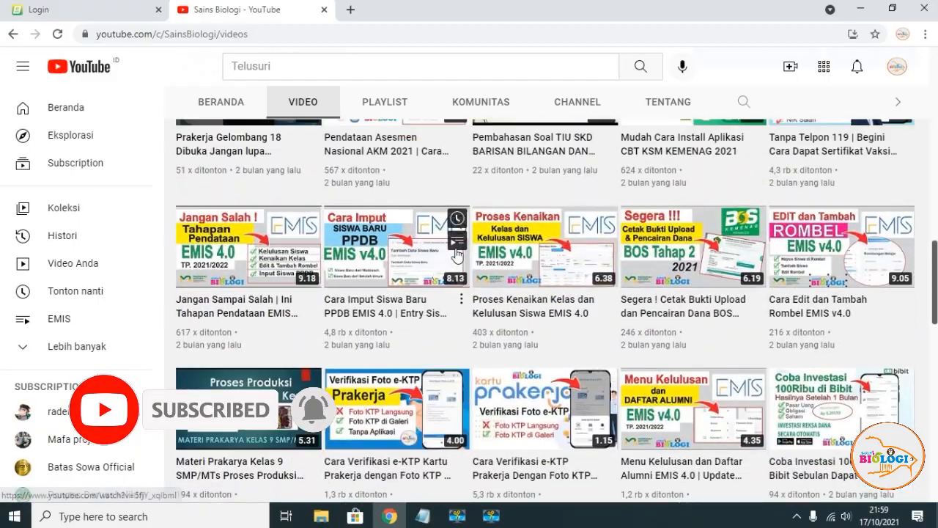
scroll(455, 253, up, 11)
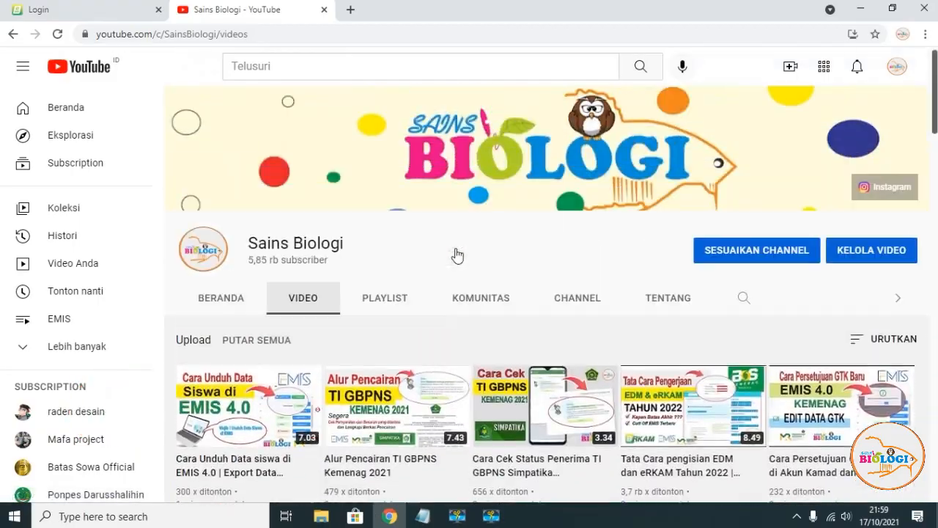
scroll(455, 254, down, 8)
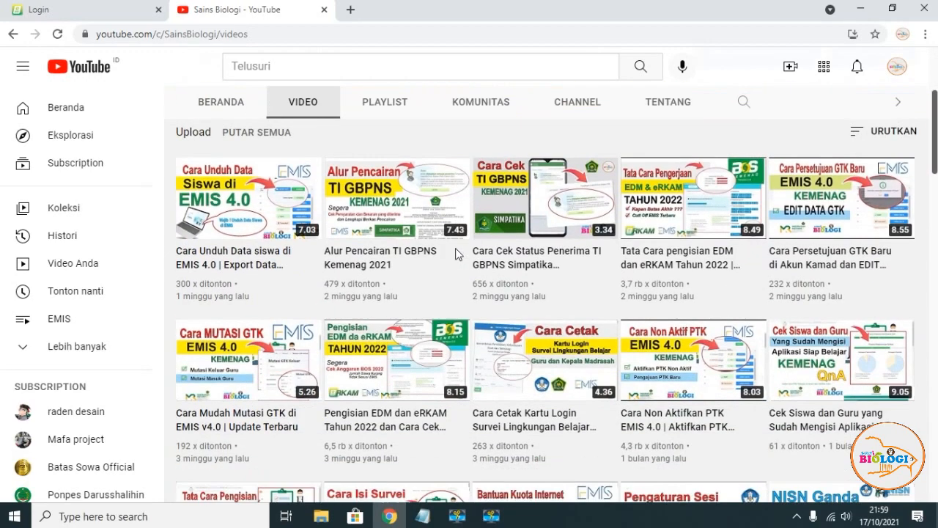
scroll(456, 253, down, 2)
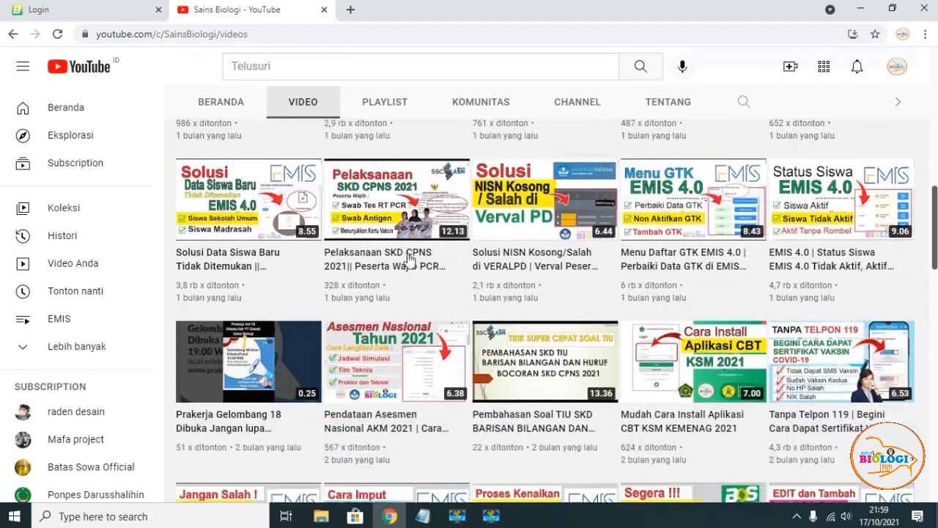
Log in to e-RKAM with the saved credentials and open the Evaluasi Diri Madrasah instrument for filling in
click(71, 11)
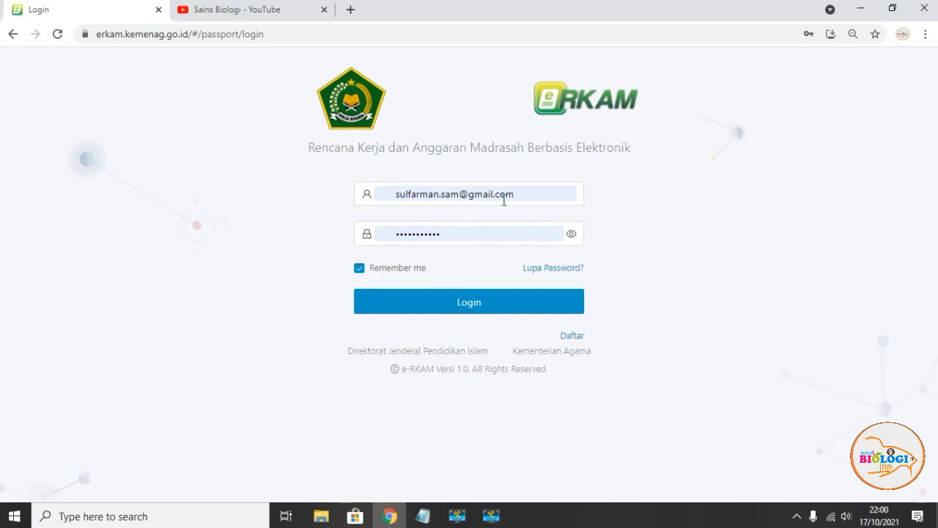
click(515, 302)
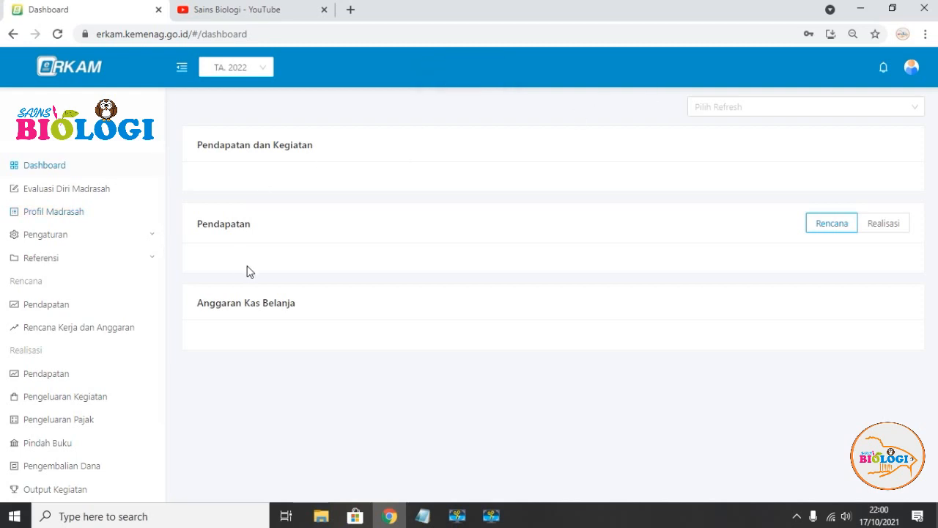
click(88, 192)
scroll(814, 239, down, 2)
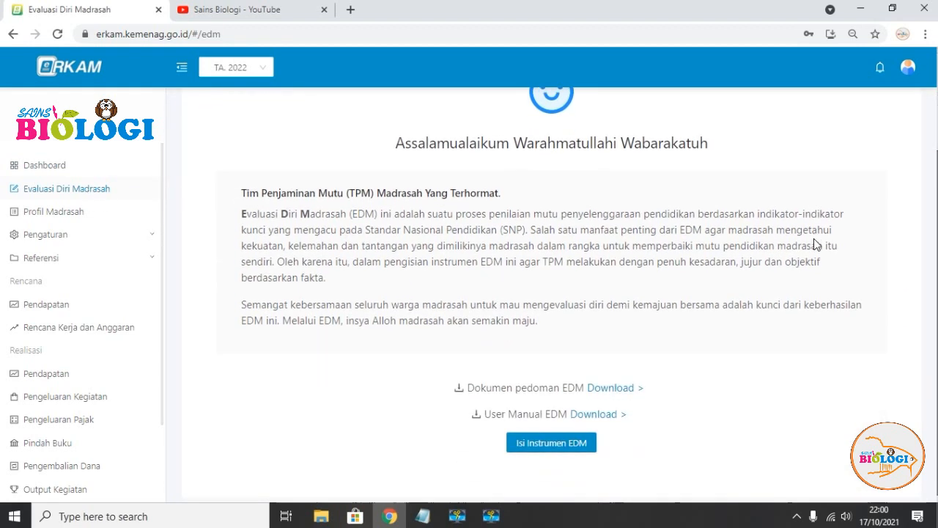
click(565, 439)
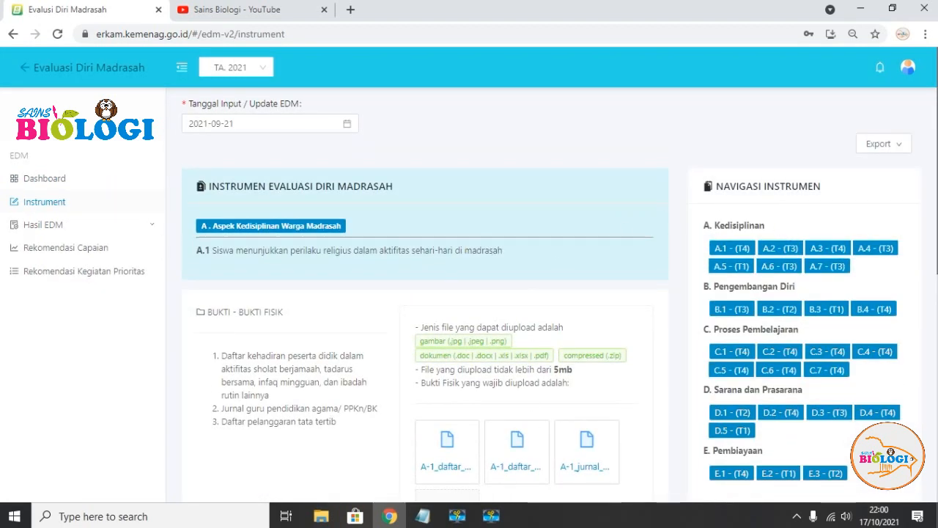
scroll(812, 325, down, 1)
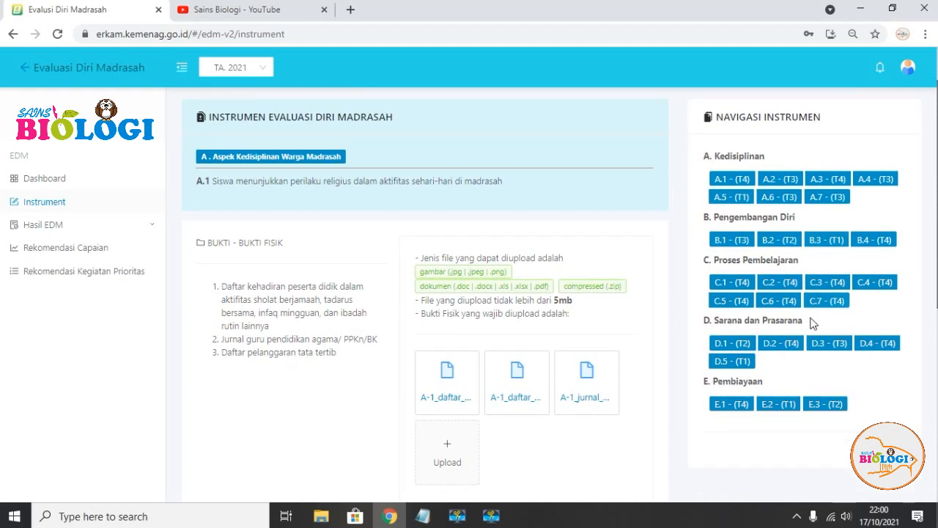
Check the Skor Kinerja Pencapaian Mutu results under Hasil EDM, returning to the instrument for indicator A.1
click(53, 226)
click(64, 271)
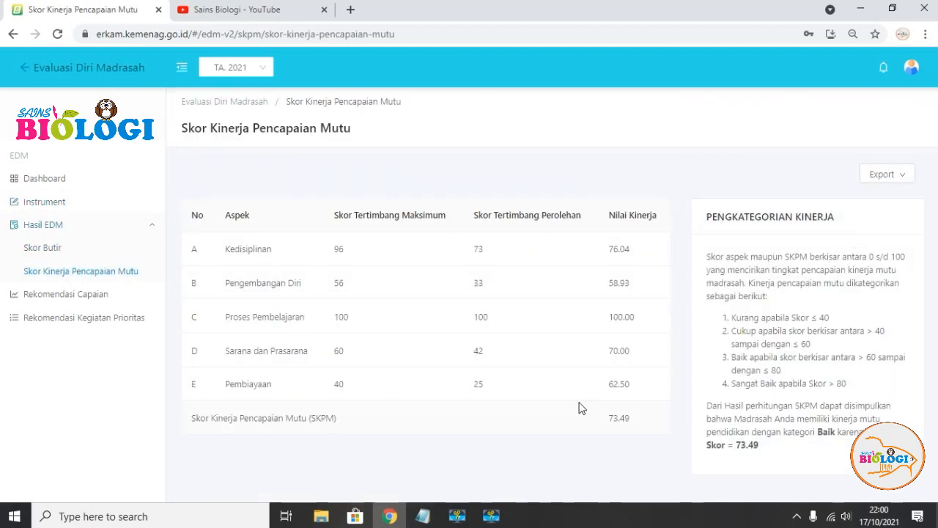
click(58, 201)
scroll(813, 398, down, 3)
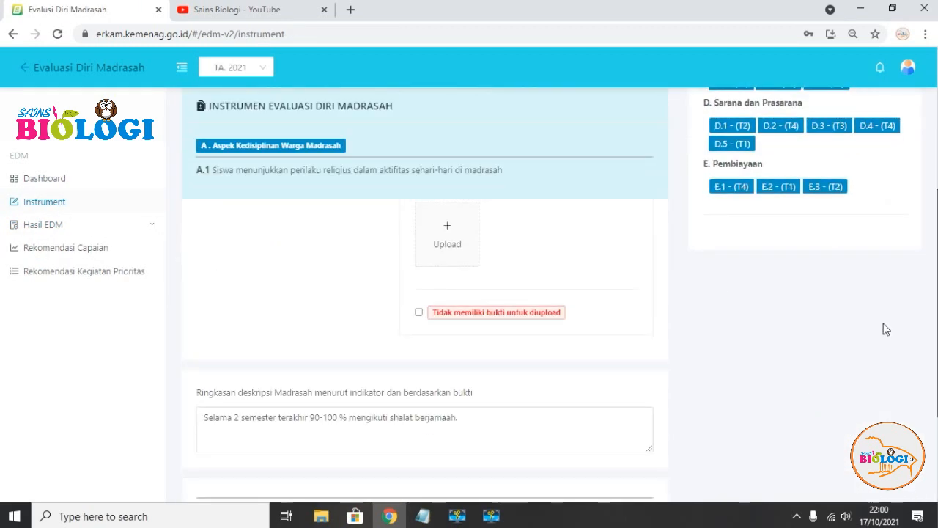
Review the Hasil EDM scores per indicator in Skor Butir and per aspect in Skor Kinerja Pencapaian Mutu
click(44, 226)
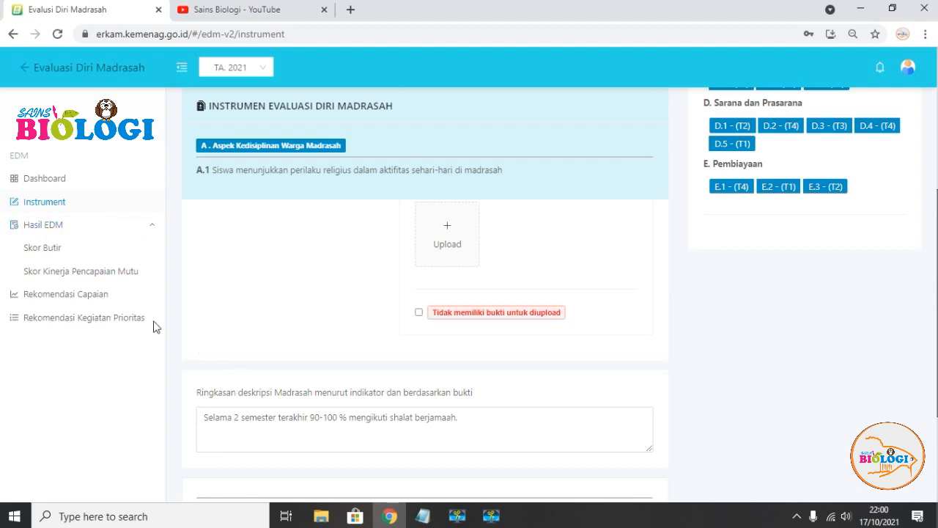
click(61, 253)
scroll(90, 291, down, 5)
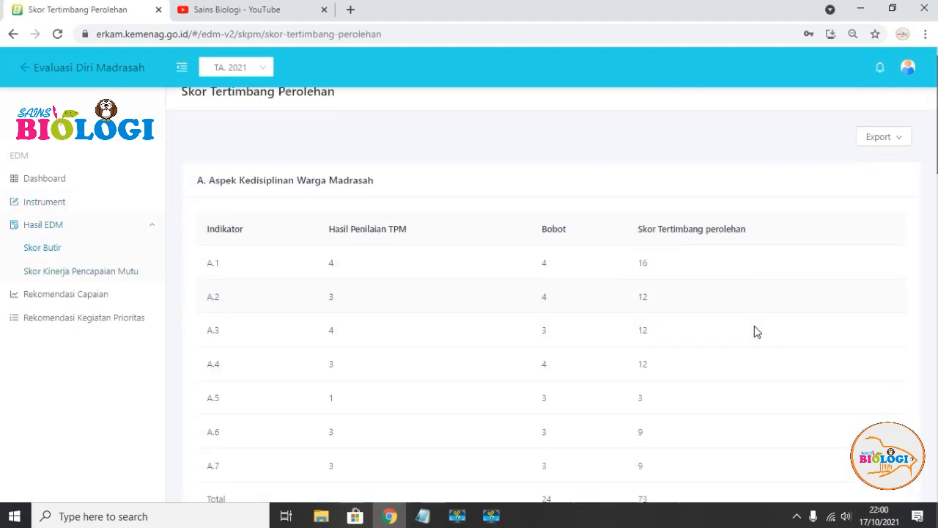
click(102, 278)
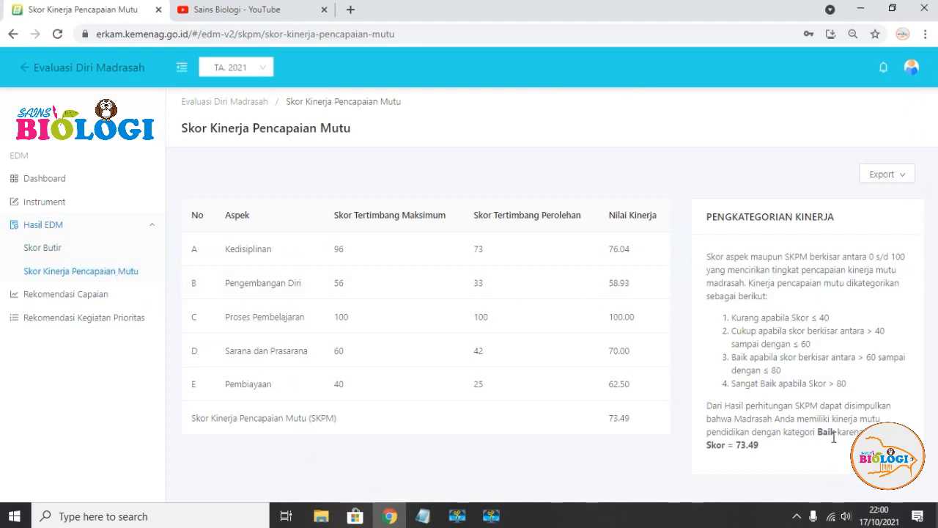
Examine the Rekomendasi Capaian table for the result category and recommendation of aspects A to E
click(72, 297)
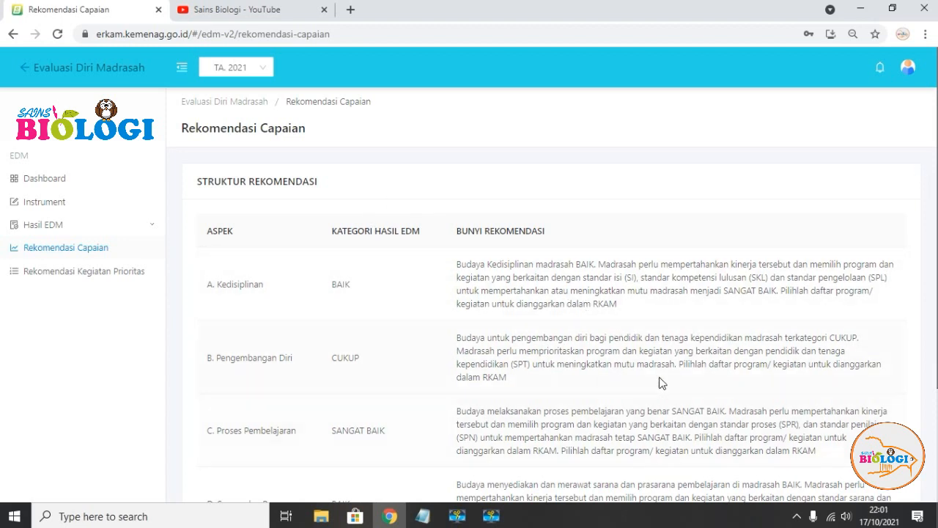
scroll(660, 382, down, 1)
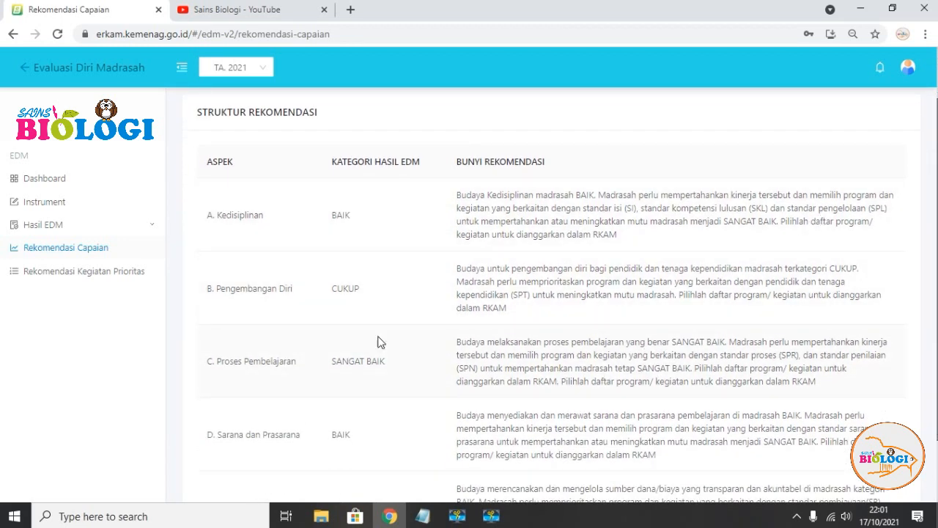
scroll(698, 348, down, 1)
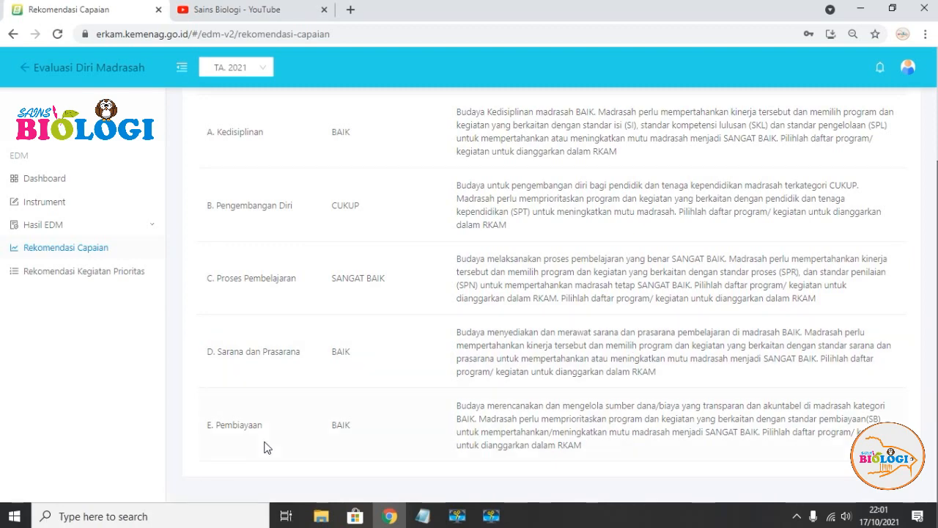
scroll(620, 329, up, 2)
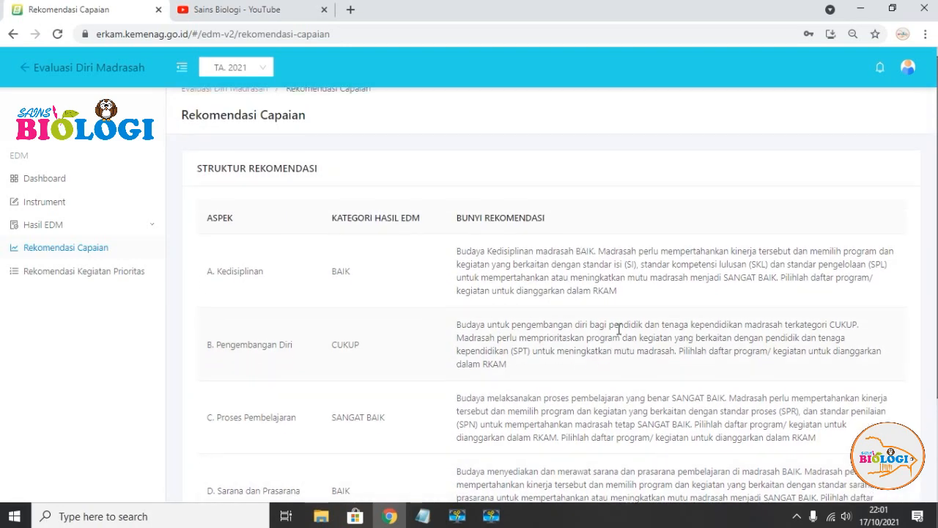
scroll(620, 331, up, 1)
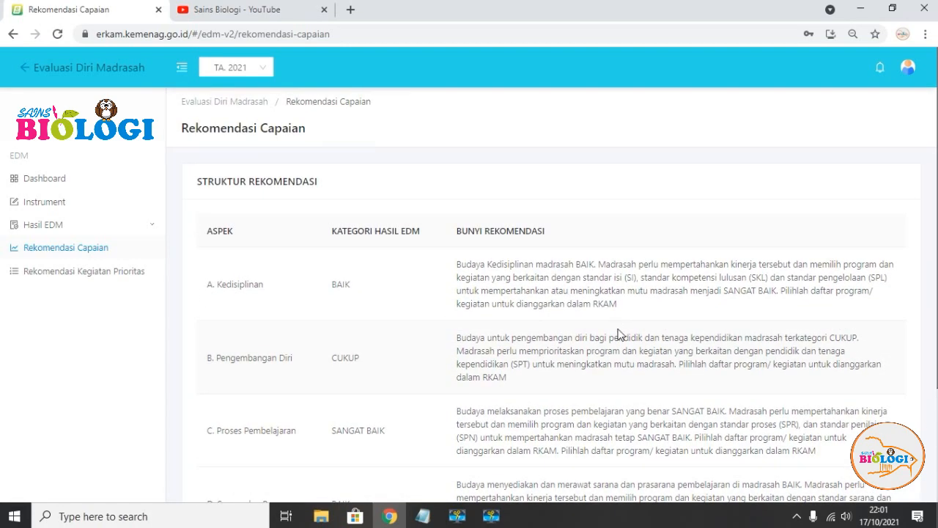
In Rekomendasi Kegiatan Prioritas, select activities 1.1.1 through 1.1.5 under Pengelolaan Kurikulum 2013
click(135, 277)
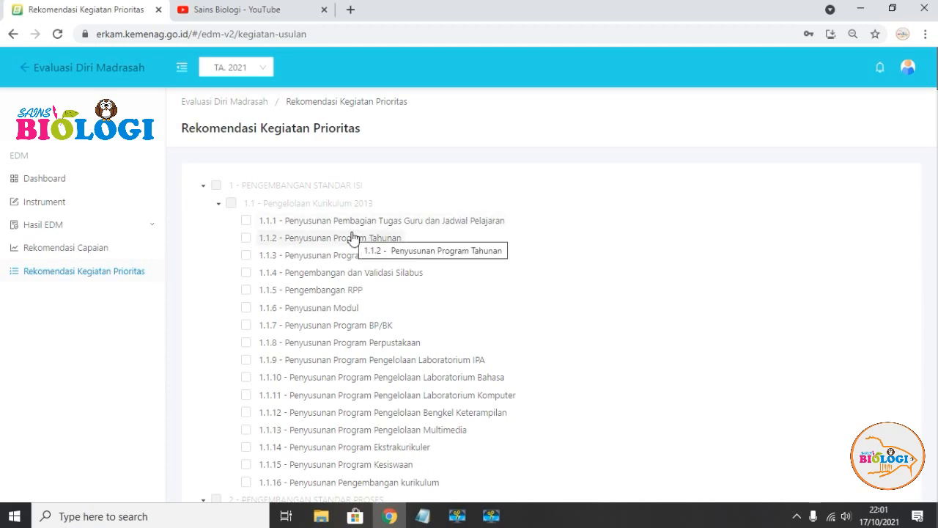
click(246, 221)
click(246, 239)
click(246, 255)
click(247, 274)
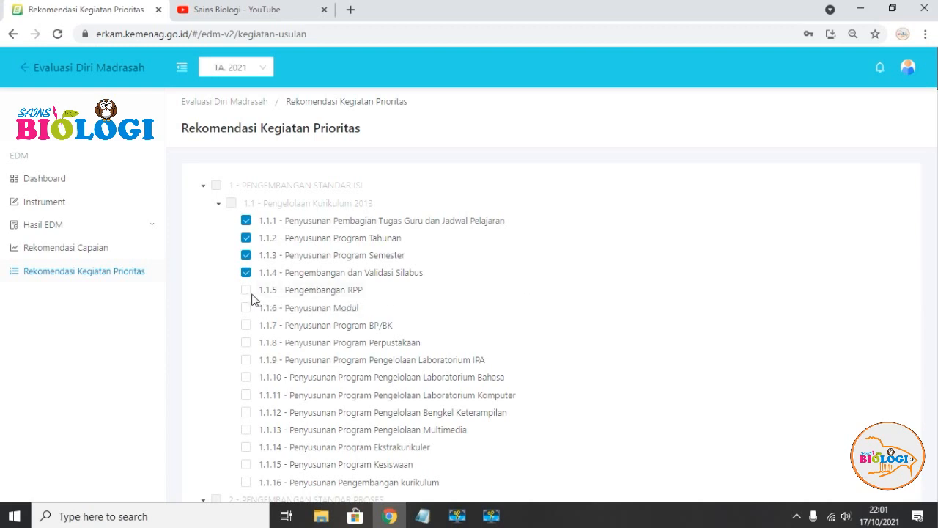
click(248, 291)
Select activities 1.1.14 Ekstrakurikuler, 1.1.15 Kesiswaan and 1.1.16 Pengembangan kurikulum in the curriculum management group
scroll(536, 316, down, 1)
click(246, 378)
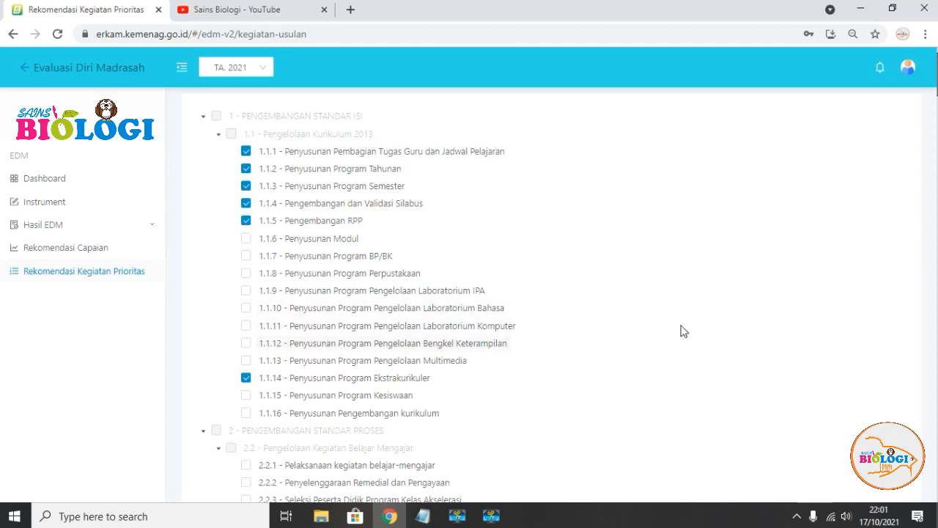
click(247, 395)
scroll(246, 356, down, 1)
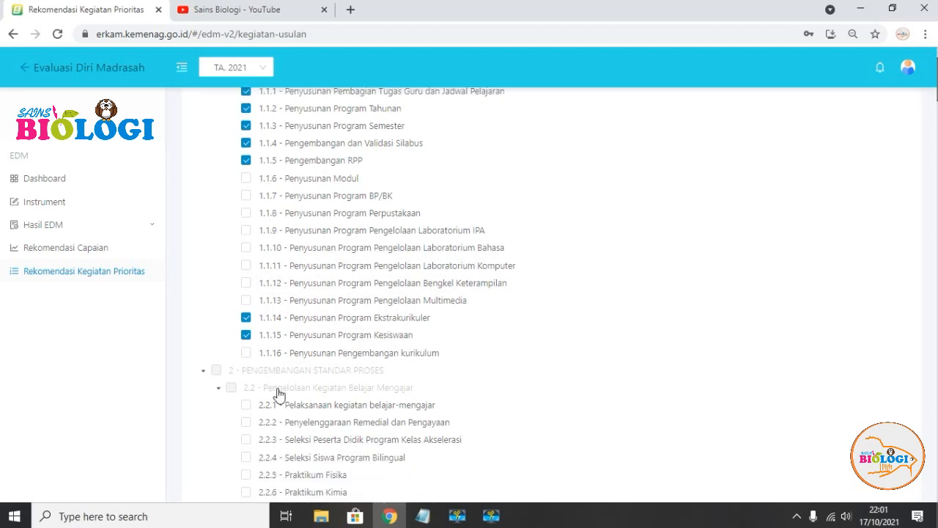
click(246, 345)
scroll(656, 276, up, 1)
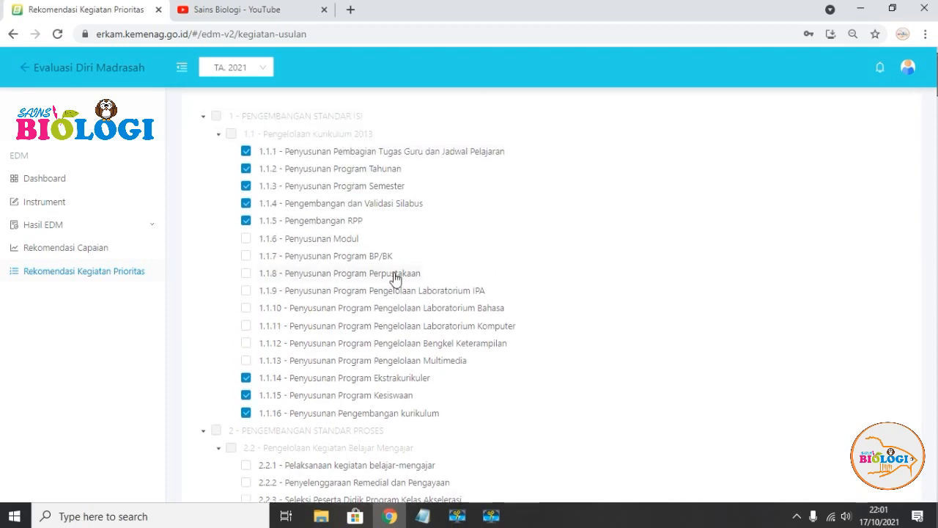
Select activities 2.2.1 Pelaksanaan kegiatan belajar-mengajar and 2.2.2 Penyelenggaraan Remedial dan Pengayaan under Pengelolaan Kegiatan Belajar Mengajar
scroll(310, 284, down, 1)
scroll(315, 283, down, 1)
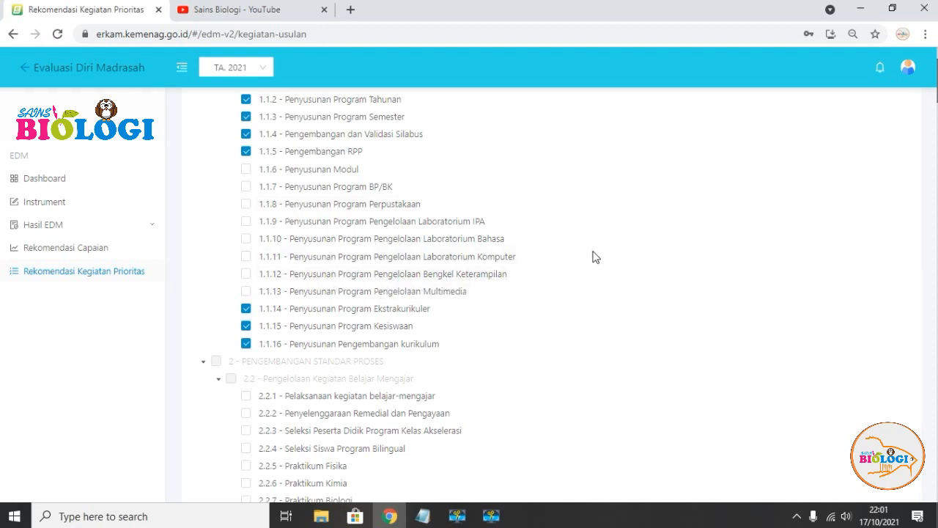
scroll(614, 257, up, 1)
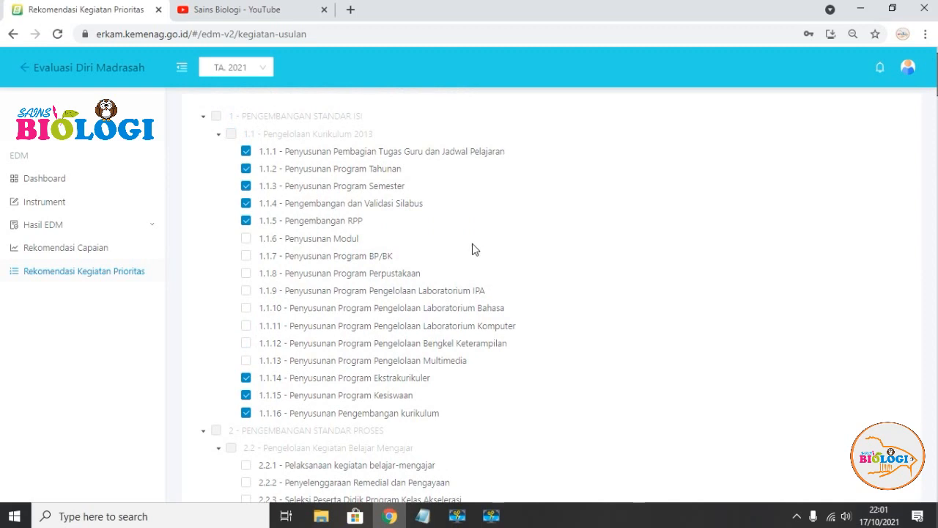
scroll(456, 249, down, 2)
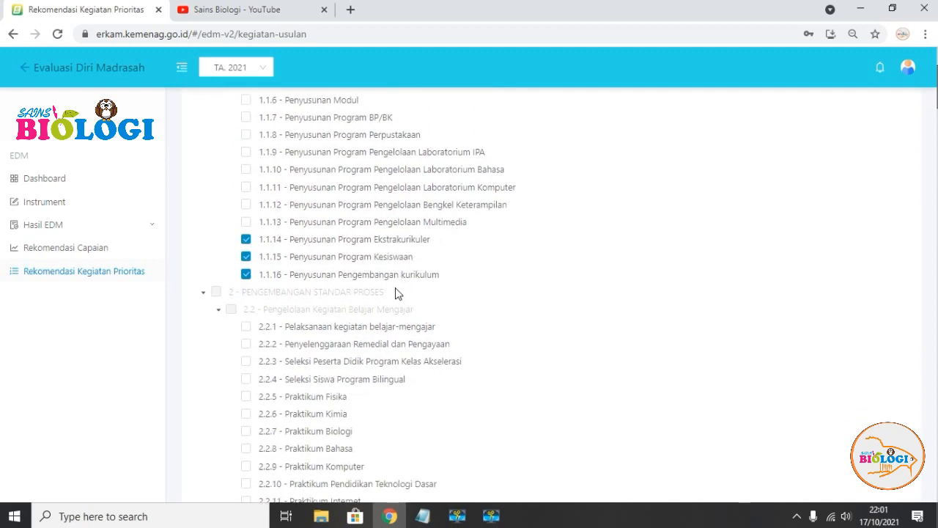
scroll(315, 304, down, 1)
click(246, 257)
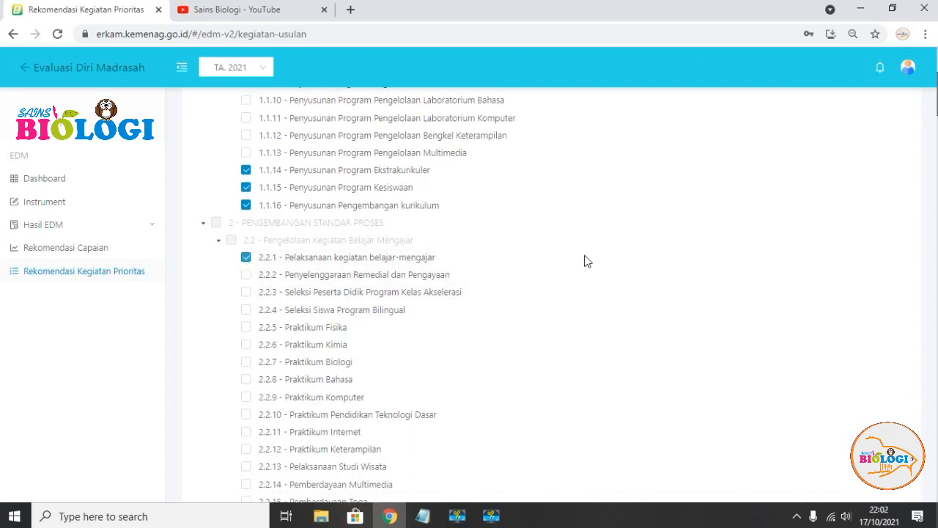
click(246, 277)
Select activity 2.3.1 Pelaksanaan Pendaftaran Peserta Didik Baru (PPDB) under Pengelolaan Program Kesiswaan
scroll(200, 330, down, 1)
scroll(202, 332, down, 3)
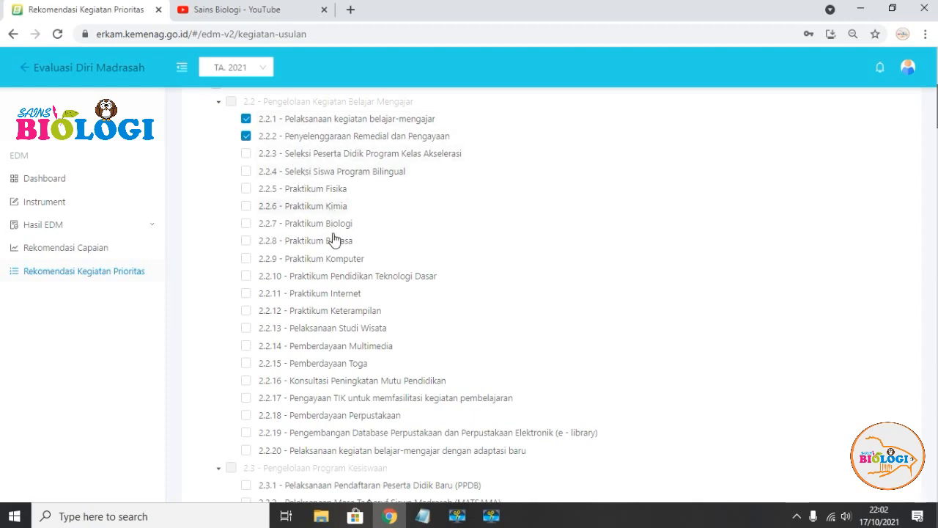
scroll(471, 297, down, 1)
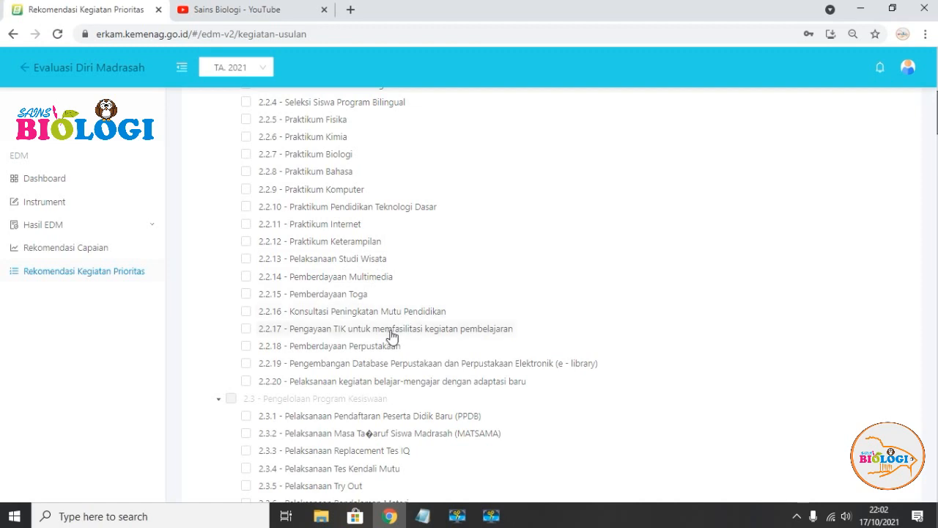
triple_click(336, 346)
scroll(360, 315, down, 1)
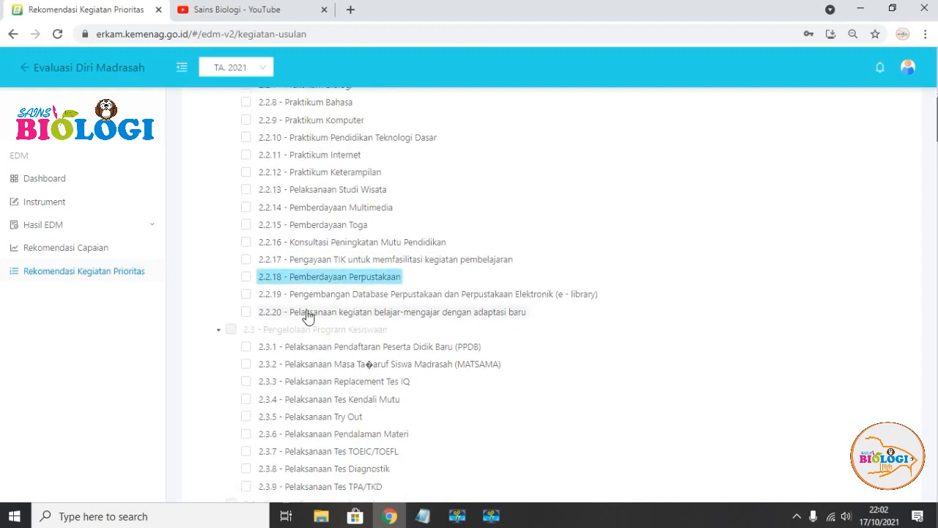
scroll(367, 337, down, 1)
click(246, 279)
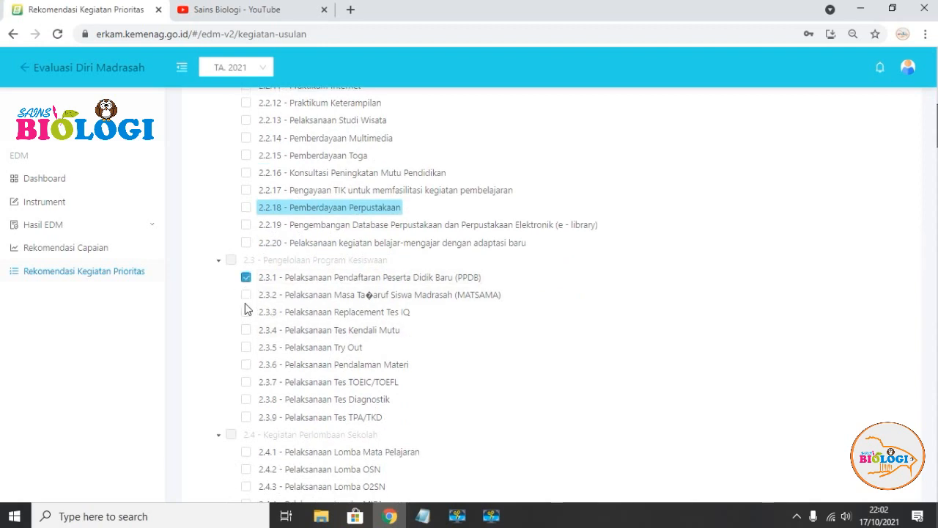
Select activity 2.3.2 (MATSAMA) and activities 2.4.1 through 2.4.4 under Kegiatan Perlombaan Sekolah
click(246, 296)
scroll(393, 293, down, 3)
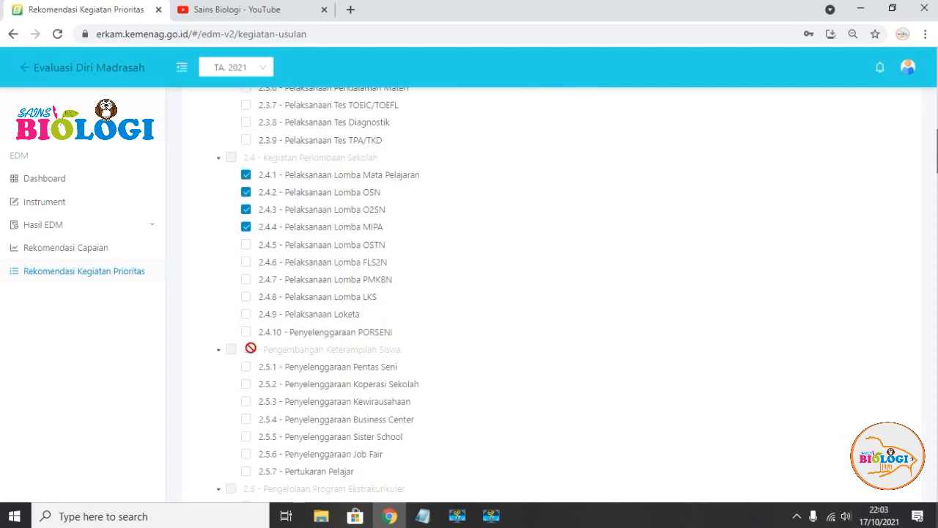
Select activities 2.6.1 Kepramukaan, 2.6.2 Kesenian dan Kebudayaan and 2.6.3 Olahraga under Pengelolaan Program Ekstrakurikuler
scroll(251, 348, down, 3)
click(245, 296)
scroll(245, 328, down, 3)
scroll(247, 253, up, 2)
click(247, 247)
click(246, 264)
scroll(247, 307, down, 3)
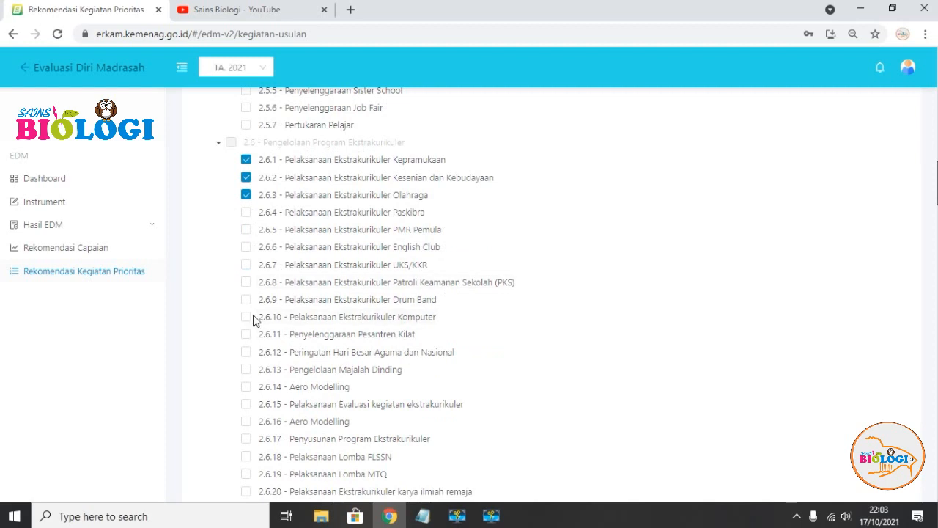
Select activities 2.6.12 Peringatan Hari Besar, 2.6.17 Penyusunan Program Ekstrakurikuler and 2.6.20 karya ilmiah remaja in the extracurricular group
click(248, 297)
click(414, 354)
scroll(403, 307, up, 2)
click(393, 264)
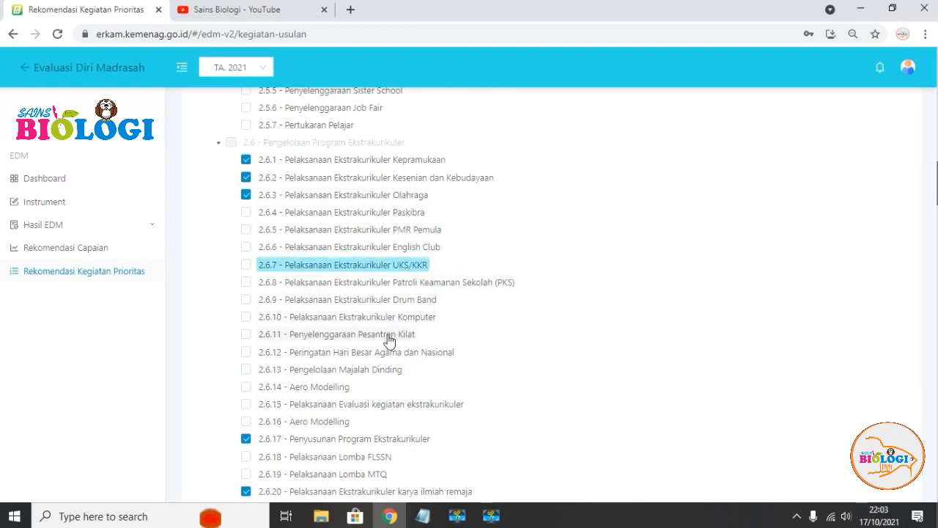
scroll(376, 304, down, 1)
click(246, 283)
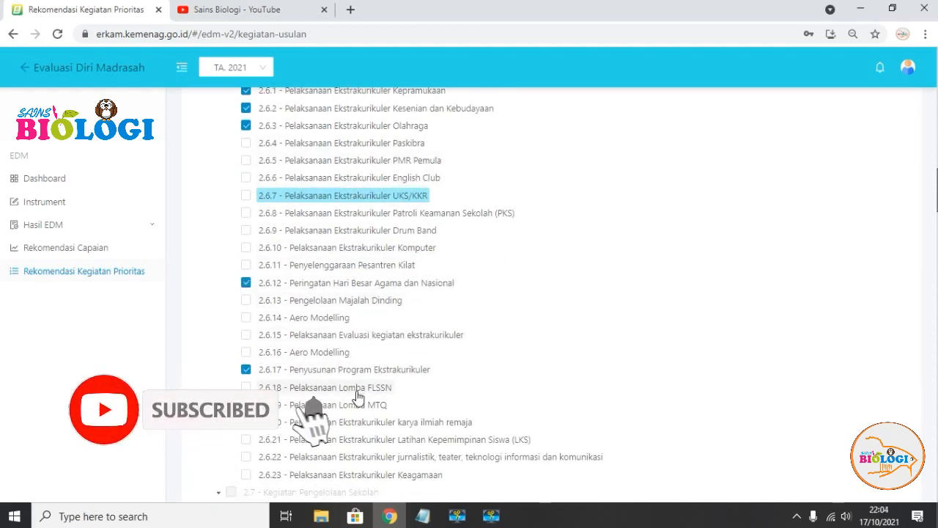
Select activities 2.7.1 Pendataan Pendidikan, 2.7.2 Usaha Kesehatan Sekolah and 2.7.3 penanganan COVID - 19 under Kegiatan Pengelolaan Sekolah
scroll(396, 410, down, 3)
click(246, 302)
scroll(286, 342, down, 1)
click(246, 250)
click(246, 267)
Select activities 2.8.1 through 2.8.9 under Pendidikan Karakter dan Pengembangan Diri
click(246, 302)
click(247, 319)
click(247, 337)
click(246, 355)
click(246, 372)
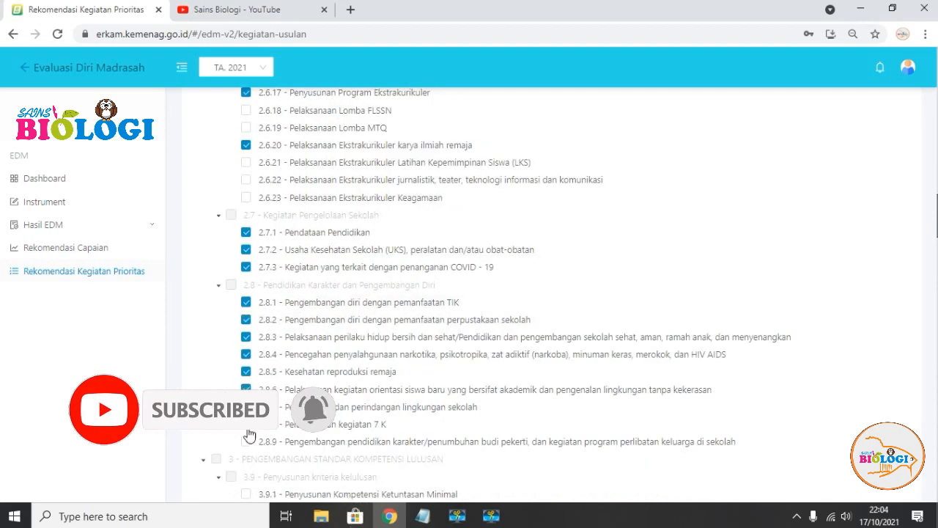
Select 3.9.1, 3.9.2 and 3.10.1 under Standar Kompetensi Lulusan, plus 4.11.1 through 4.11.4 and 4.11.8 under Pembinaan dan Peningkatan Kualitas Pendidik
scroll(248, 389, down, 2)
click(247, 356)
scroll(330, 330, down, 3)
click(246, 270)
click(246, 305)
click(247, 322)
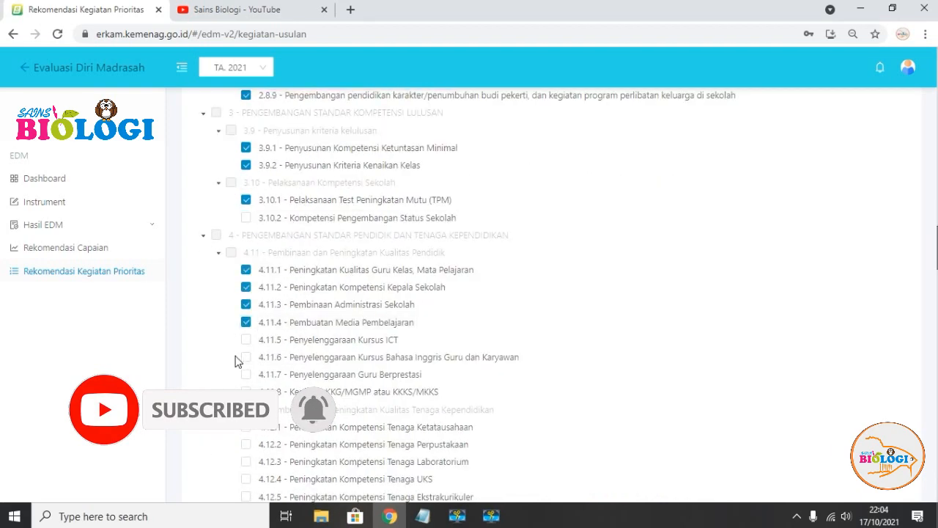
click(247, 392)
Select activities 4.12.1, 4.12.2, 4.12.4 and 4.12.5 under Pembinaan dan Peningkatan Kualitas Tenaga Kependidikan
scroll(247, 367, down, 1)
click(246, 357)
click(247, 408)
Select activities 5.13.1 Meubelair, 5.13.3 Alat Elektronik and 5.13.4 Alat Multi Media Pembelajaran under Pemeliharaan Sarana Sekolah
scroll(247, 417, down, 2)
click(246, 341)
click(246, 375)
click(246, 394)
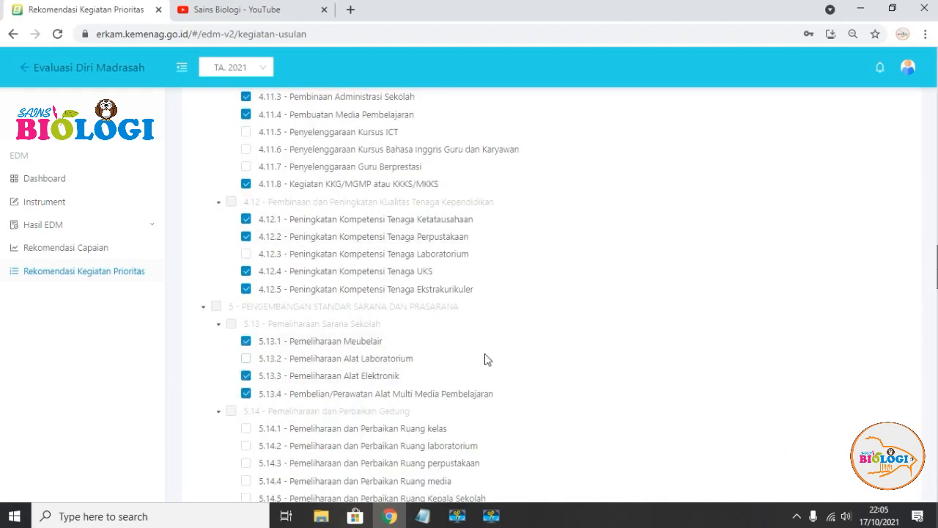
Select 5.14.1 Ruang kelas, 5.14.5 Ruang Kepala Sekolah and 5.14.6 Ruang Guru under Pemeliharaan dan Perbaikan Gedung
scroll(247, 331, down, 2)
click(247, 290)
click(247, 358)
click(247, 376)
Select activity 5.15.6 Pemasangan instalasi listrik baru and activity 5.16.6 Penambahan meubelair
scroll(248, 388, down, 1)
scroll(249, 402, down, 3)
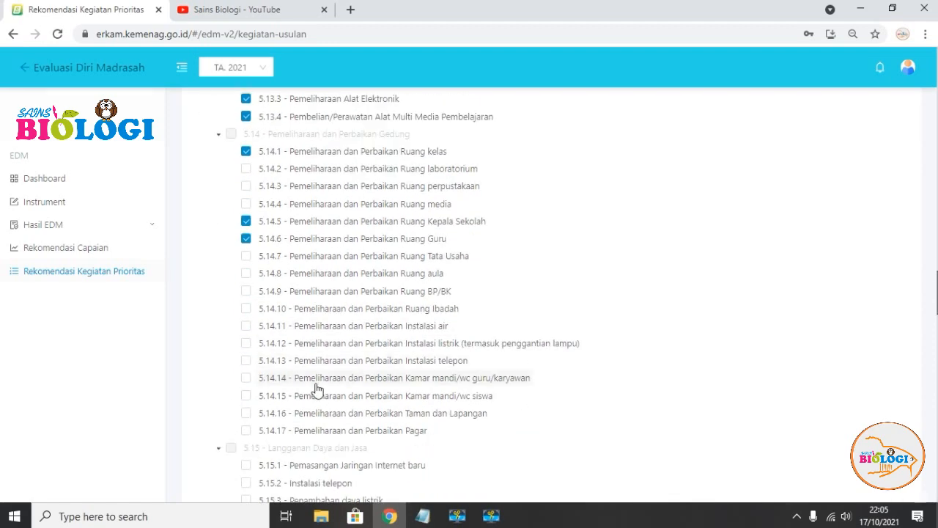
click(246, 413)
scroll(254, 421, down, 3)
click(358, 380)
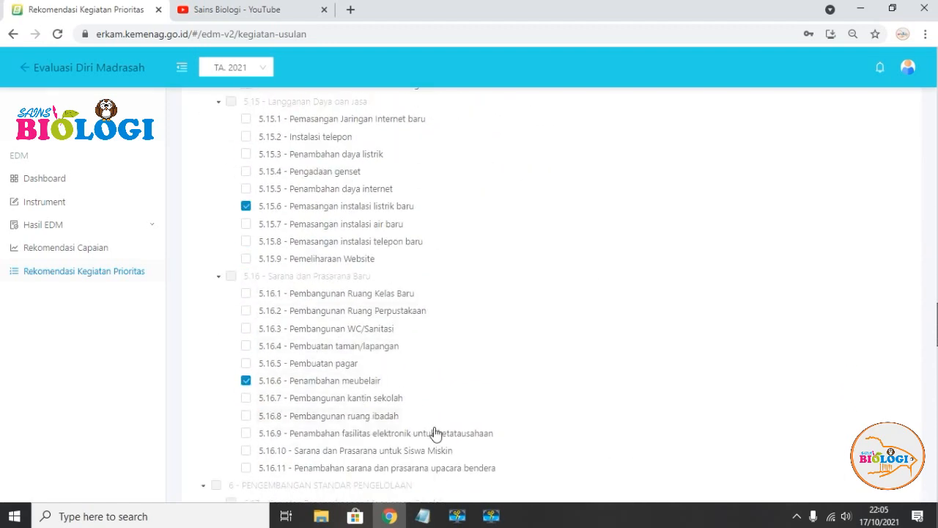
Select activities 6.17.1 through 6.17.5 under Kegiatan Pengembangan Manajemen Sekolah
scroll(247, 440, down, 3)
click(246, 313)
click(247, 330)
click(246, 347)
click(246, 365)
click(246, 382)
Select activities 6.17.11 through 6.17.16 in the school management development group, from Standar ISO to Pengembangan Madrasah Hijau
scroll(305, 422, down, 1)
scroll(251, 410, down, 1)
click(246, 348)
click(247, 365)
click(247, 382)
scroll(251, 403, down, 1)
click(246, 348)
click(246, 366)
click(246, 332)
Select activities 6.18.1 through 6.18.4, and activities 6.19.1 through 6.19.13 except 6.19.7 Supervisi Laboratorium
scroll(246, 385, down, 2)
click(246, 280)
click(246, 333)
click(246, 350)
click(246, 420)
click(246, 492)
Select activities 6.20.1 Sosialisasi Kebijakan-Kebijakan and 6.20.2 Rakor Komite Sekolah under Kegiatan Hubungan Masyarakat
scroll(249, 484, down, 3)
click(247, 317)
click(246, 334)
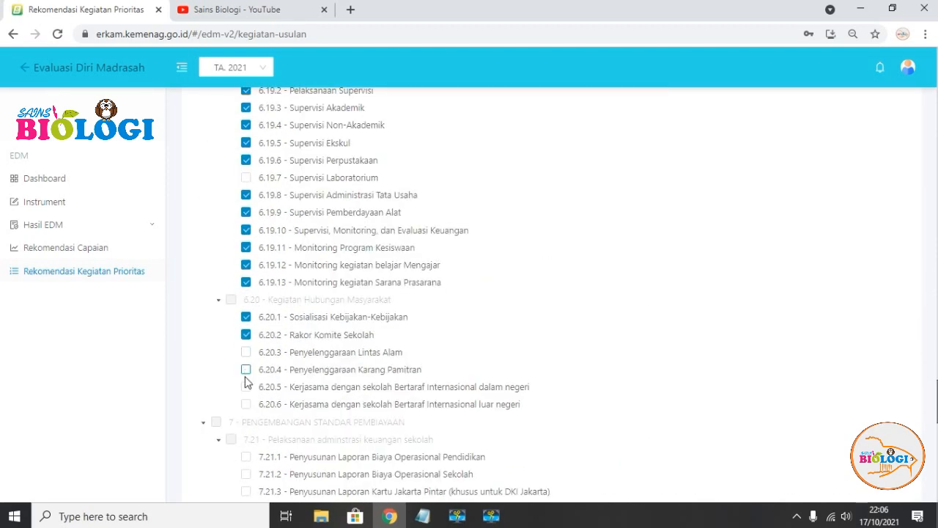
Select activities 7.21.1, 7.21.2, 7.21.4 and 7.21.5 under the school financial administration group
scroll(247, 381, down, 2)
click(246, 319)
click(247, 335)
click(247, 369)
click(246, 386)
Select 7.22.1 and 7.22.2 for financial transparency, plus 7.23.1 Pembayaran tagihan telepon and 7.23.2 Pembayaran tagihan listrik
scroll(442, 337, down, 1)
scroll(227, 318, down, 1)
click(246, 283)
click(247, 302)
scroll(248, 272, down, 2)
Select activities 8.24.1 through 8.24.5 under Penyusunan kisi-kisi Ulangan dan Ujian
scroll(242, 293, down, 3)
click(246, 199)
click(246, 216)
click(246, 234)
click(246, 251)
click(246, 269)
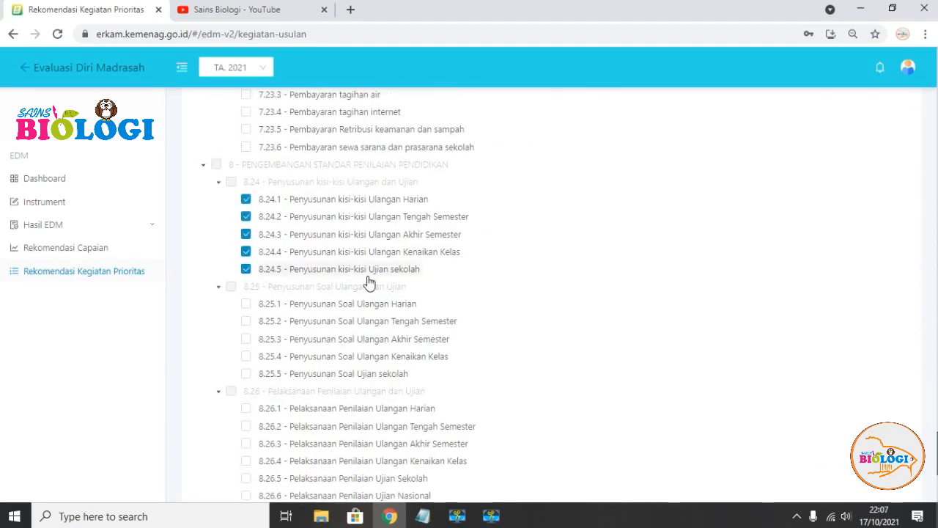
Select activities 8.25.1 through 8.25.5 for question writing and 8.26.1 through 8.26.7 for carrying out assessments
scroll(247, 220, down, 2)
click(246, 165)
click(246, 183)
click(246, 375)
scroll(248, 344, down, 2)
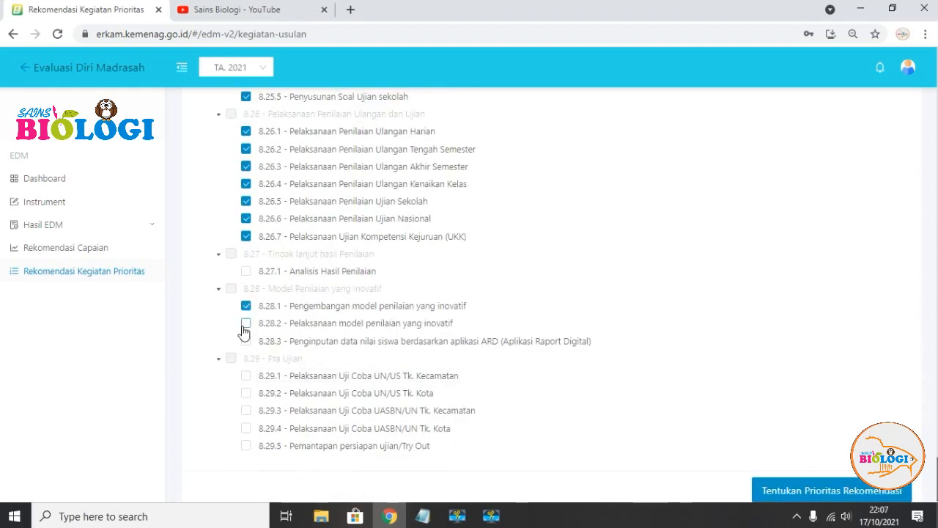
Select activities 8.28.1 through 8.28.3 under Model Penilaian yang inovatif and 8.29.3 through 8.29.5 under Pra Ujian
click(246, 314)
click(247, 332)
click(246, 425)
click(246, 406)
click(246, 388)
Review the selected activities in the list across standards 4 through 8
scroll(616, 414, up, 10)
scroll(616, 414, up, 2)
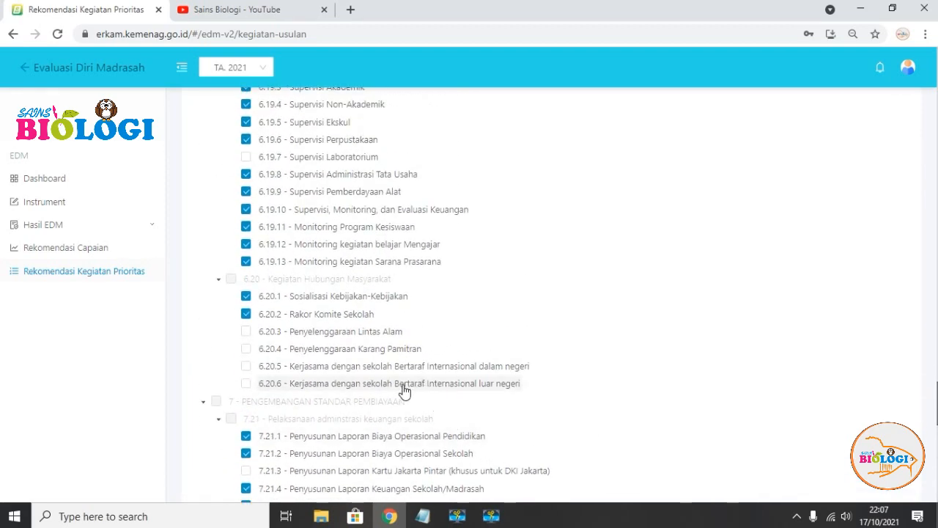
scroll(404, 391, up, 6)
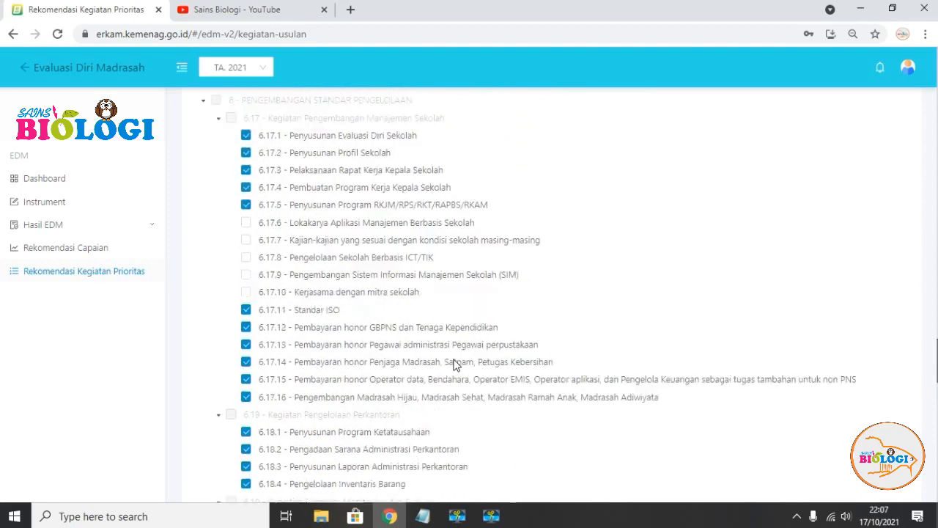
scroll(447, 366, up, 15)
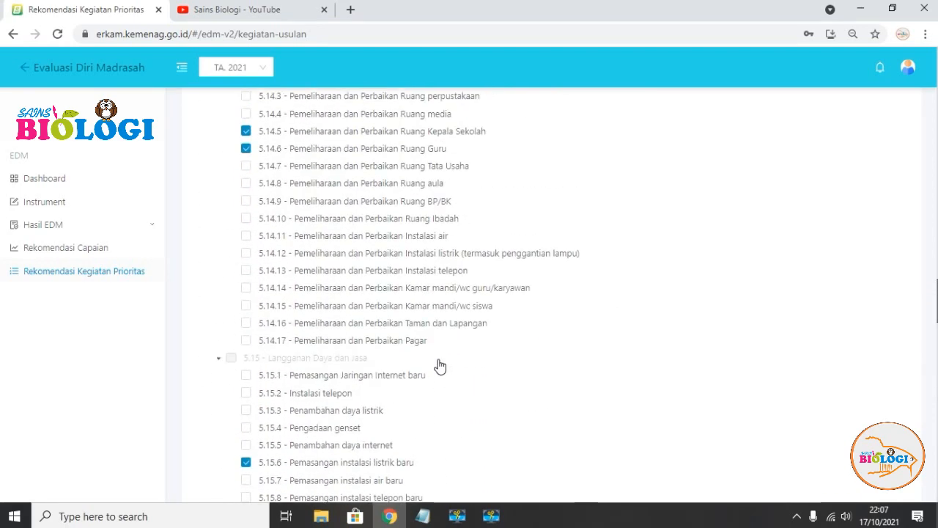
scroll(440, 365, up, 4)
scroll(437, 368, down, 1)
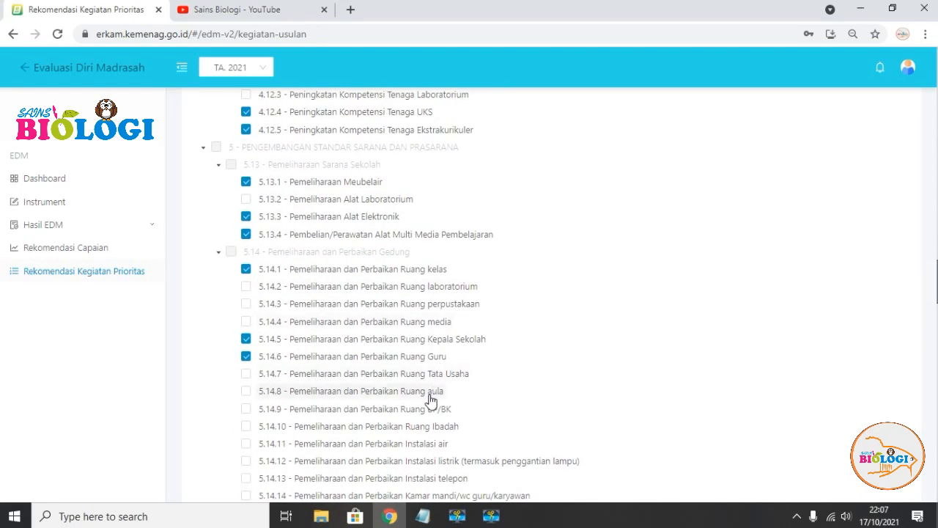
scroll(431, 402, down, 10)
scroll(431, 381, down, 15)
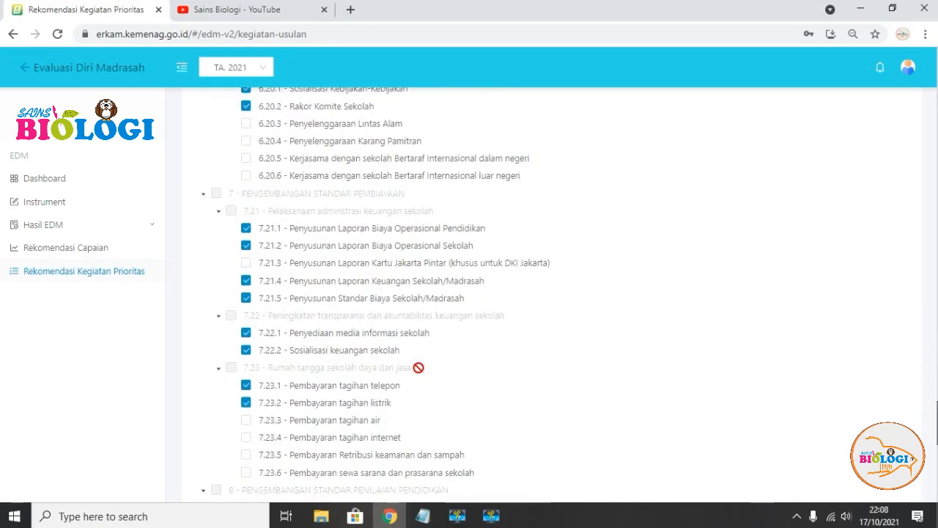
scroll(428, 376, down, 15)
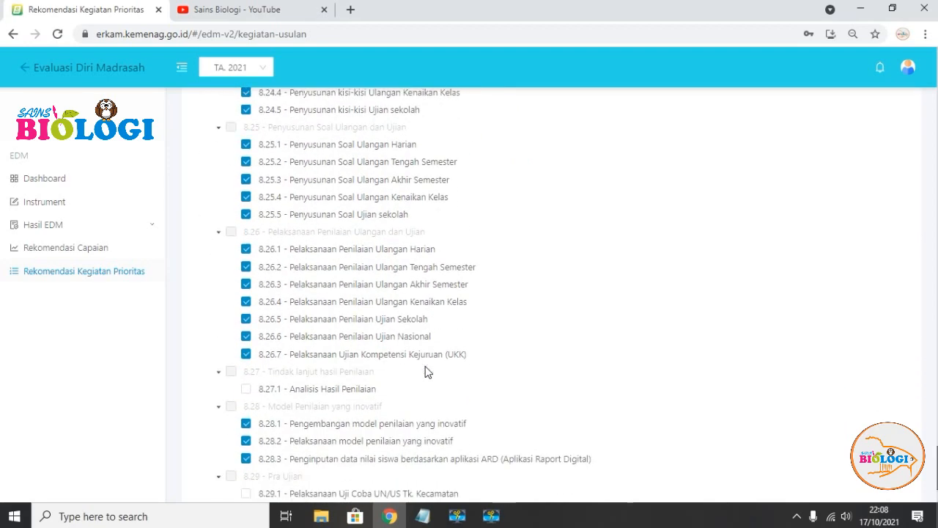
scroll(425, 370, down, 2)
scroll(425, 367, up, 5)
scroll(425, 360, up, 9)
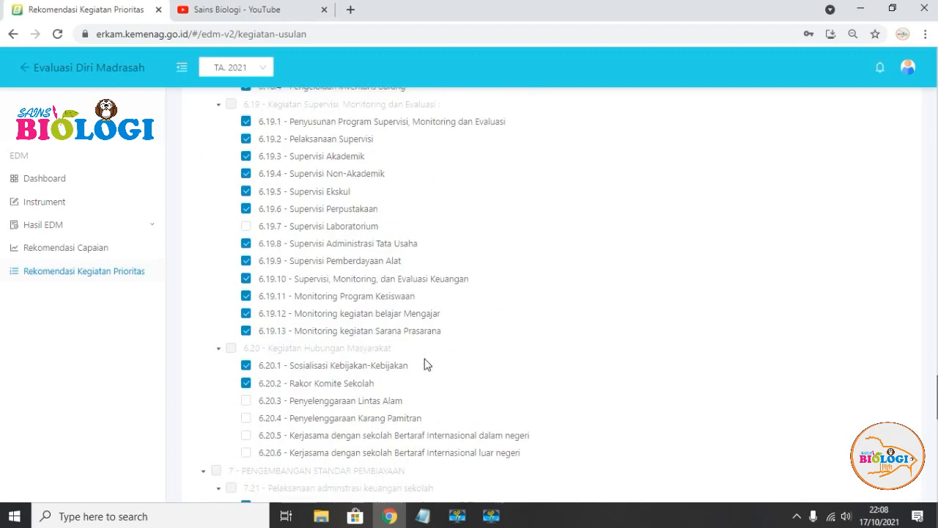
scroll(427, 364, up, 7)
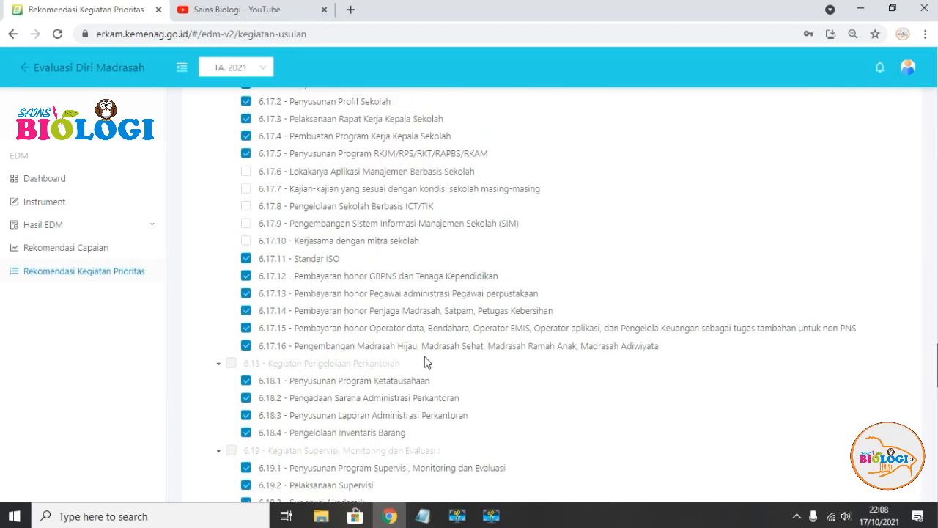
scroll(424, 362, down, 3)
scroll(424, 358, down, 15)
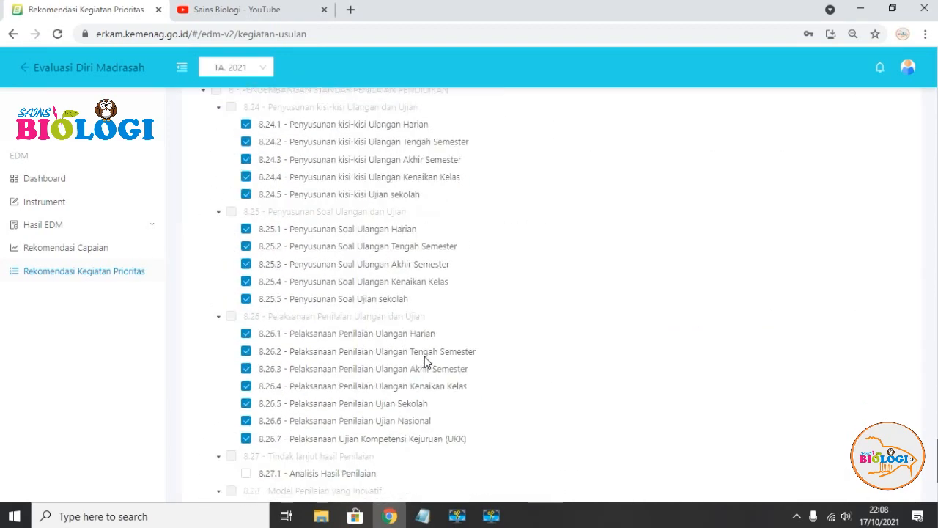
Start determining the recommendation priorities and look through the full list of chosen activities
click(814, 470)
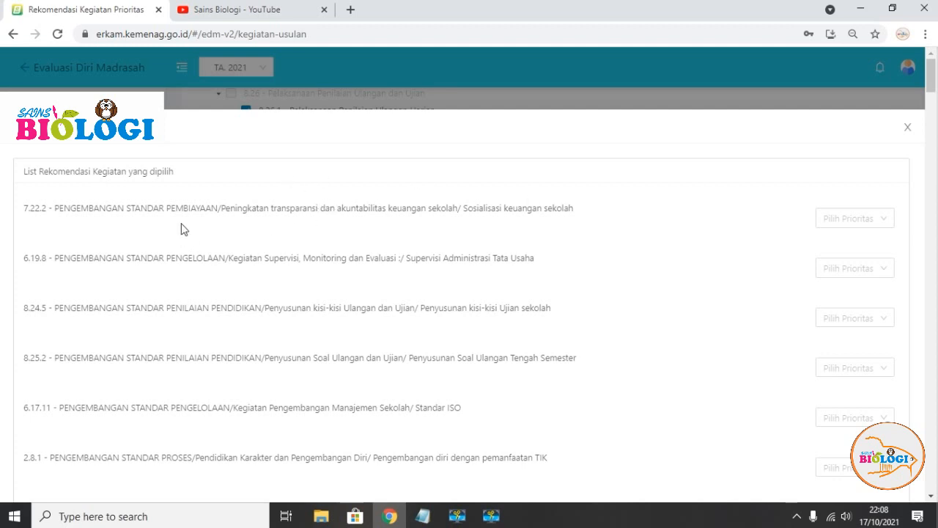
scroll(213, 224, down, 2)
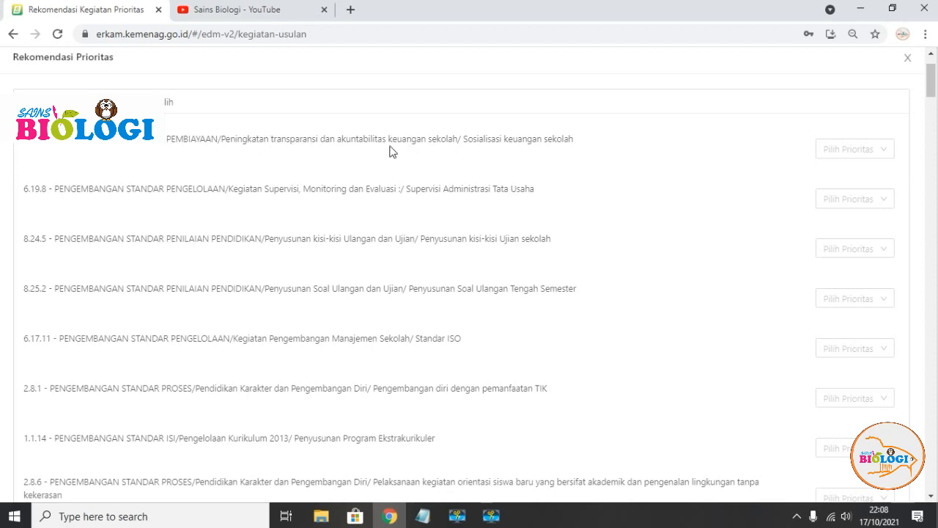
scroll(546, 211, down, 15)
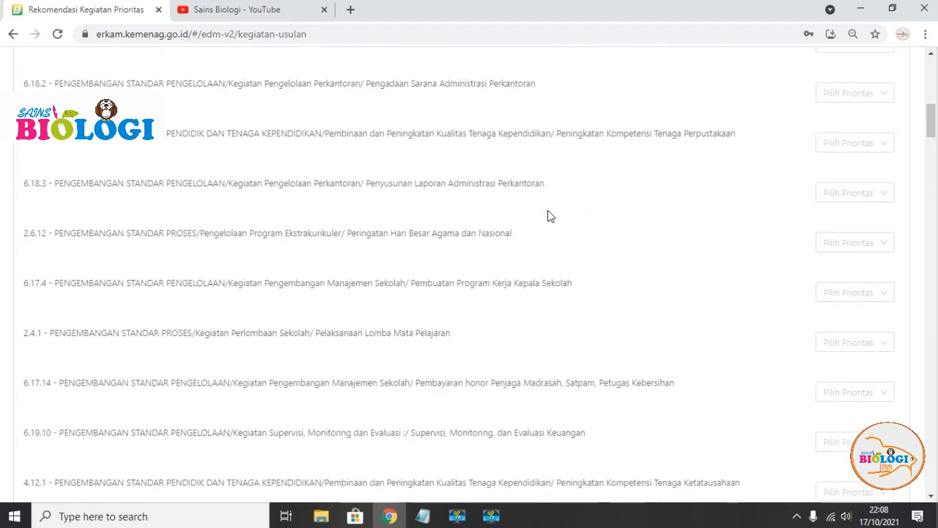
scroll(545, 211, down, 20)
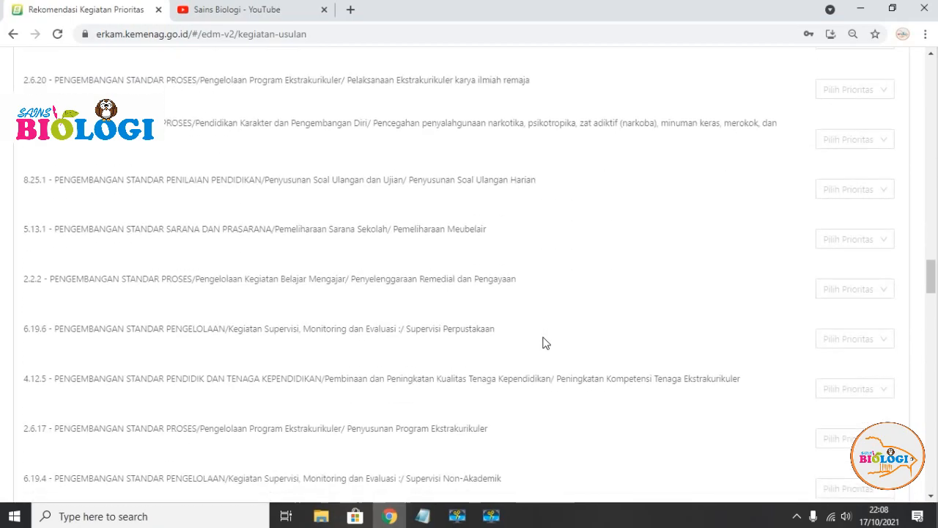
scroll(543, 335, down, 20)
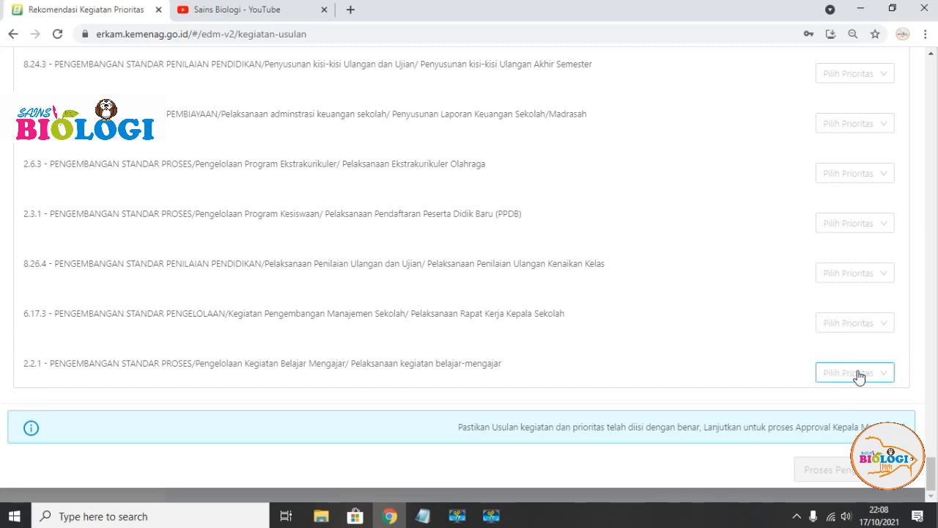
Examine the priority numbers available for activity 2.2.1 Pelaksanaan kegiatan belajar-mengajar, leaving its priority unset
click(858, 372)
scroll(839, 327, down, 9)
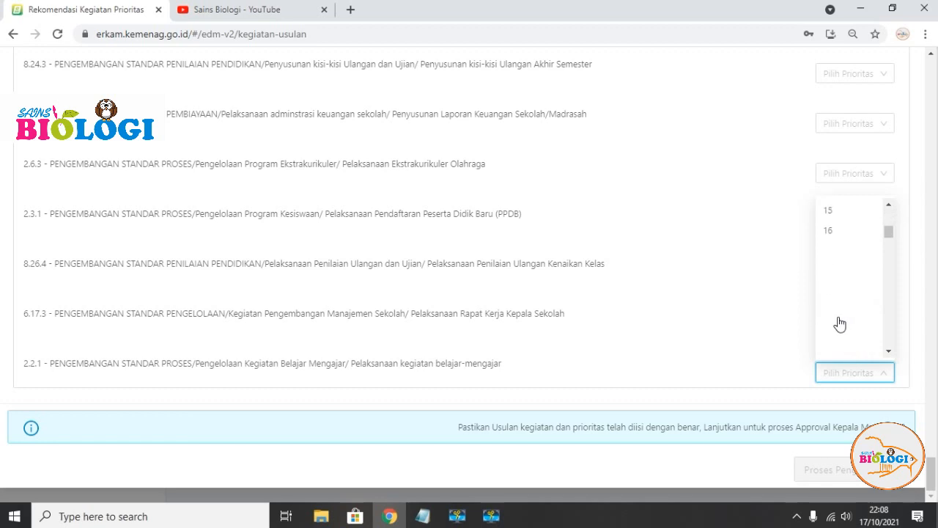
scroll(839, 323, down, 18)
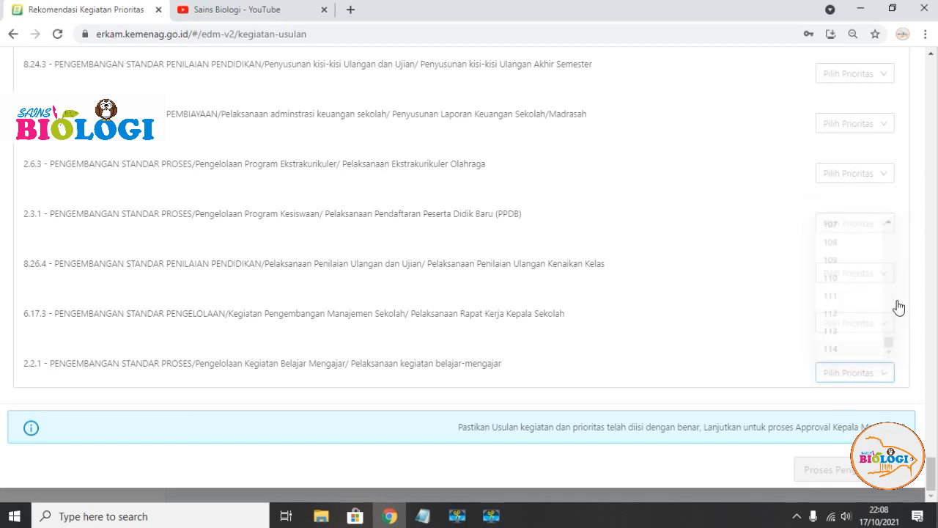
scroll(906, 319, up, 3)
scroll(865, 323, up, 10)
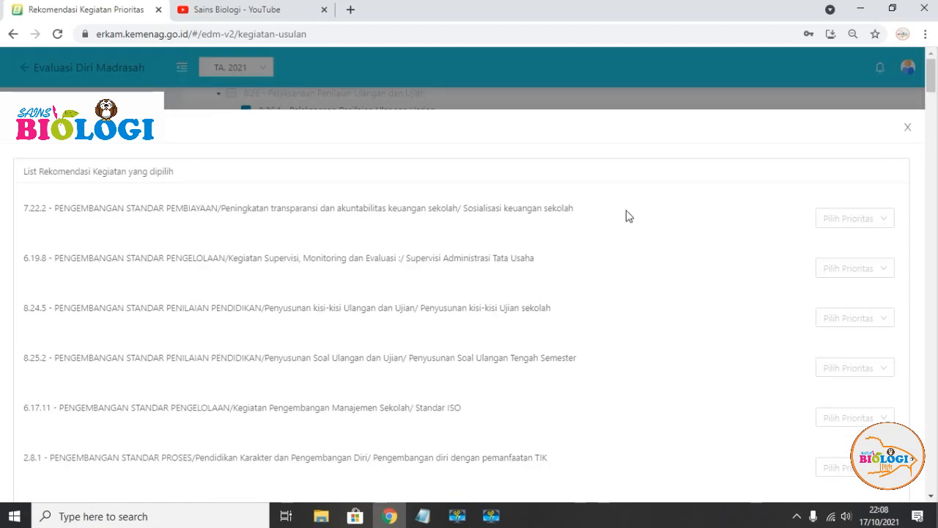
Assign priority 1 to activity 2.7.3 Kegiatan yang terkait dengan penanganan COVID - 19
scroll(619, 250, down, 1)
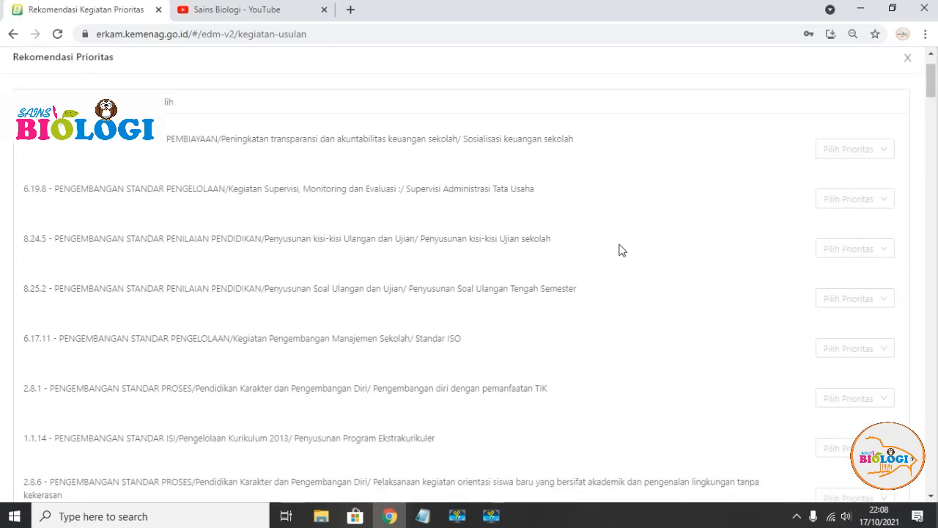
scroll(620, 250, down, 4)
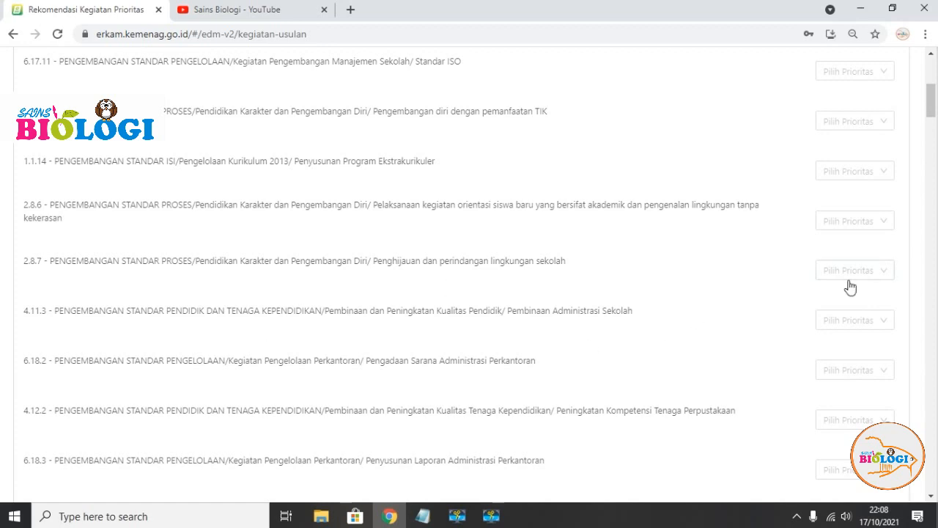
scroll(849, 285, down, 2)
scroll(816, 292, down, 3)
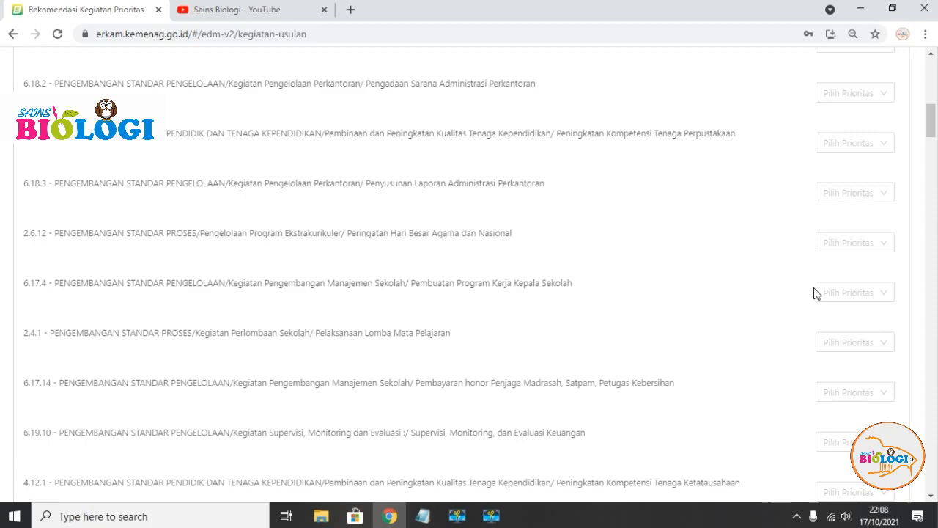
scroll(698, 371, down, 1)
scroll(692, 382, down, 3)
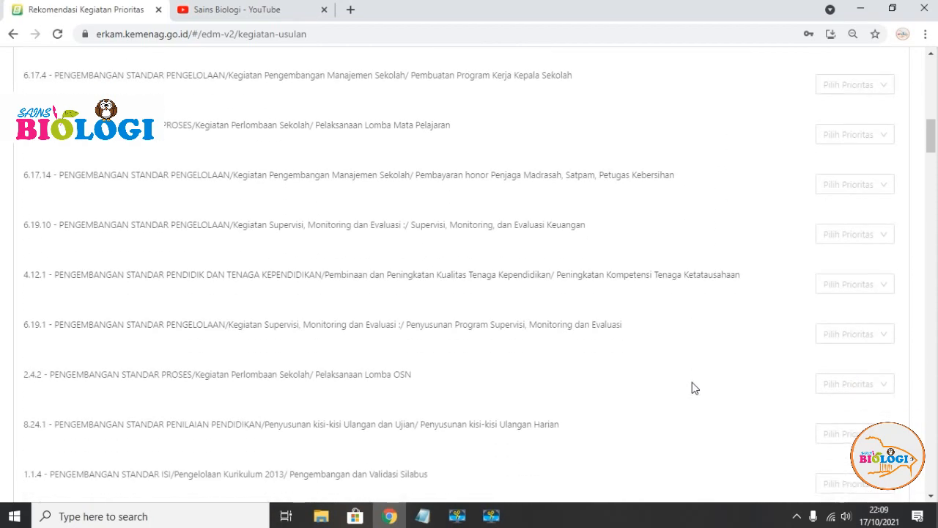
scroll(682, 387, down, 2)
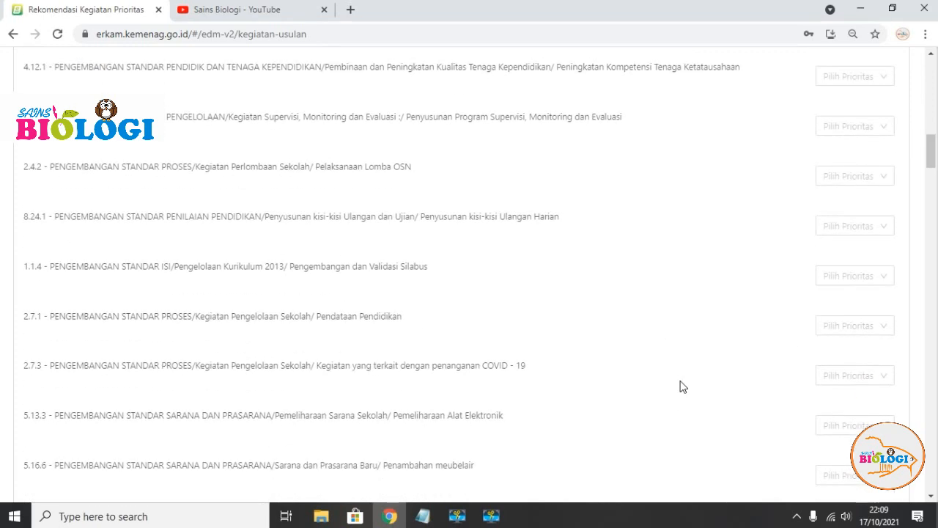
click(832, 380)
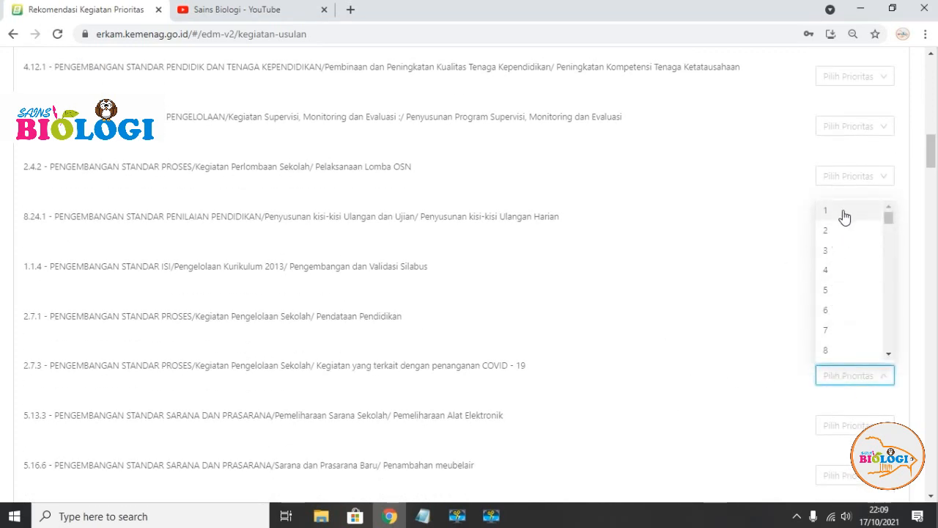
click(844, 212)
Assign priority 2 to activity 2.7.1 Pendataan Pendidikan and check the prioritised entries at the end of the list
click(845, 381)
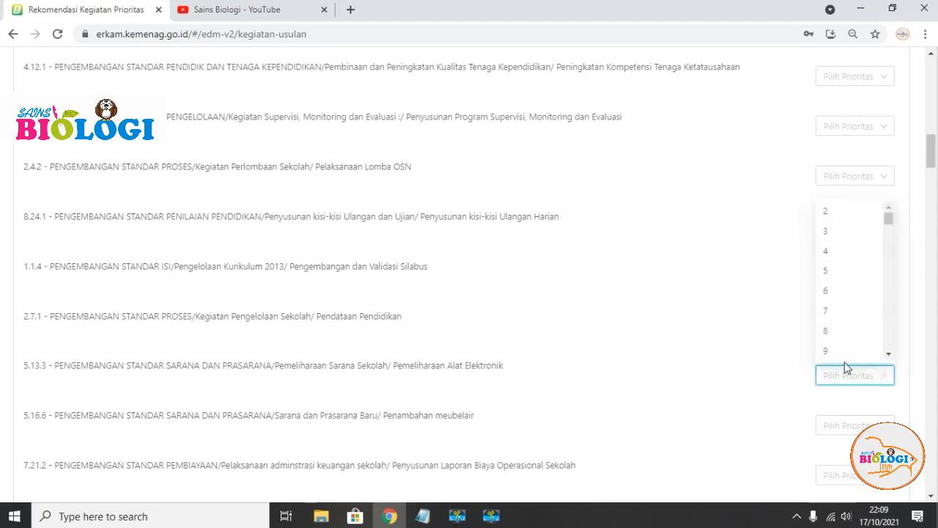
click(765, 273)
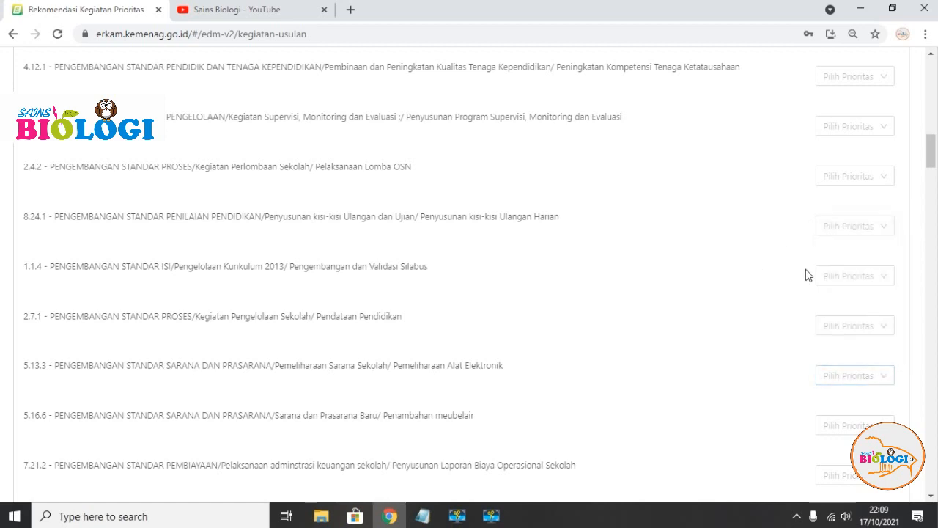
click(846, 324)
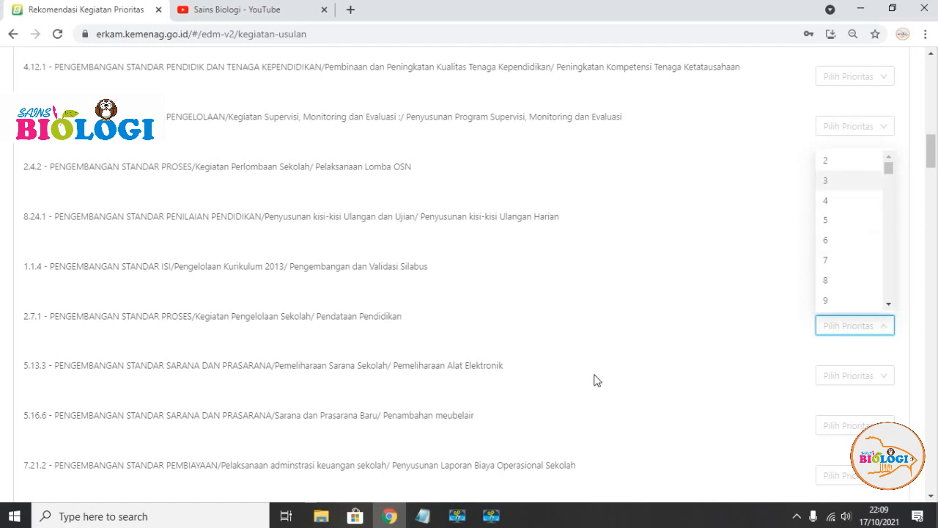
click(841, 181)
scroll(843, 294, up, 10)
scroll(789, 285, down, 15)
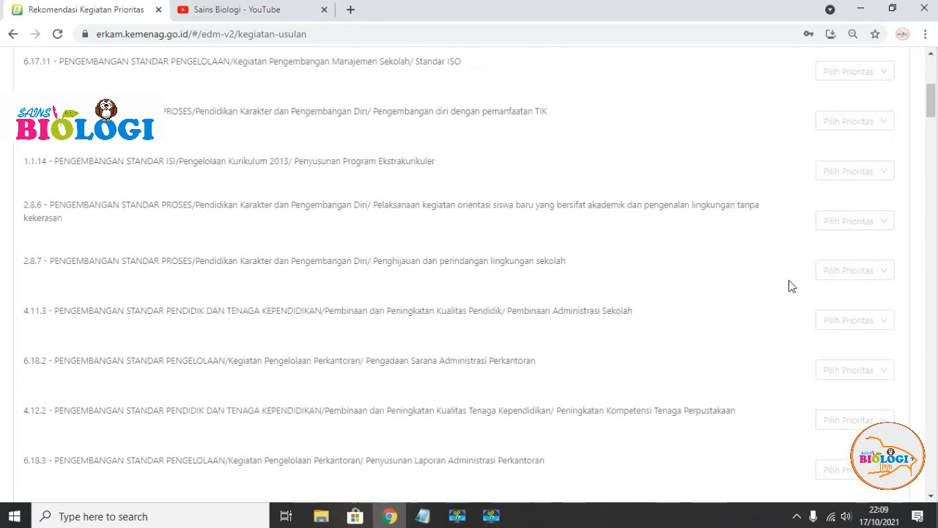
scroll(780, 295, down, 15)
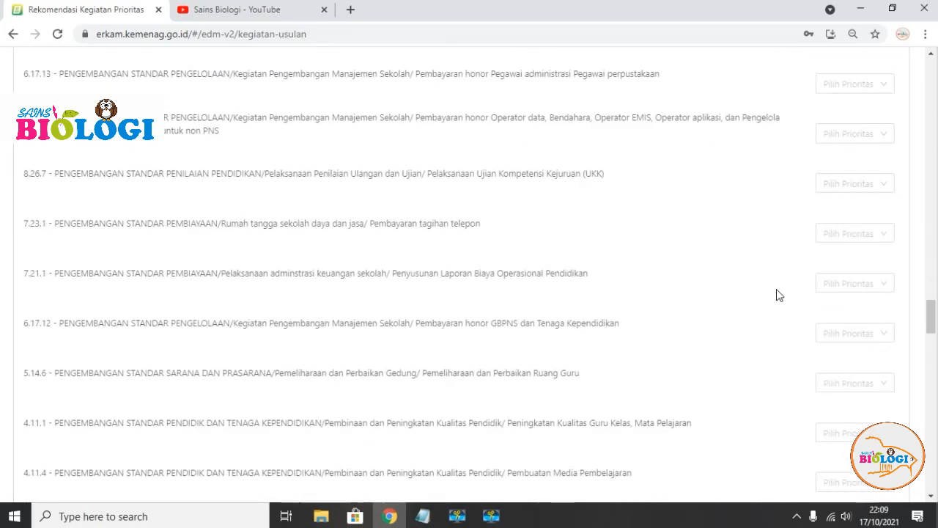
scroll(792, 297, down, 2)
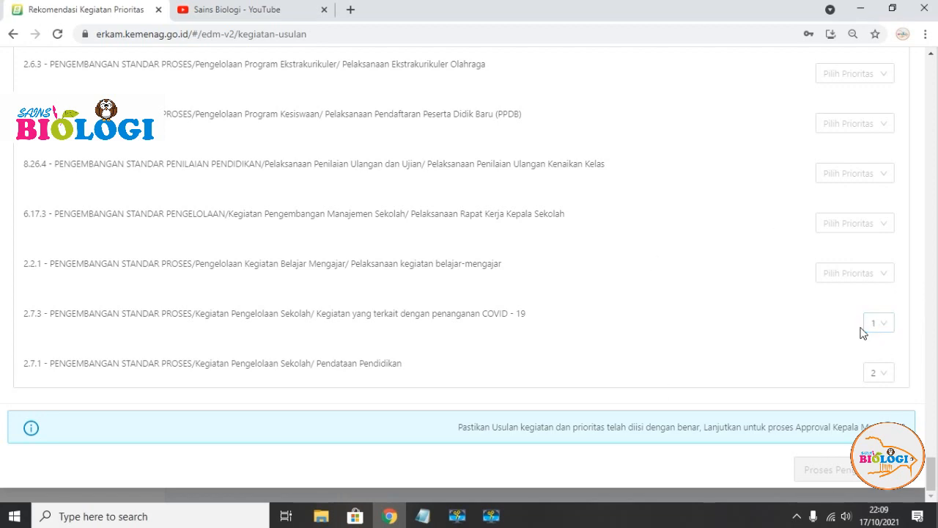
Assign priority 3 to activity 8.28.3 Penginputan data nilai siswa berdasarkan aplikasi ARD and check the end of the list
scroll(862, 332, up, 4)
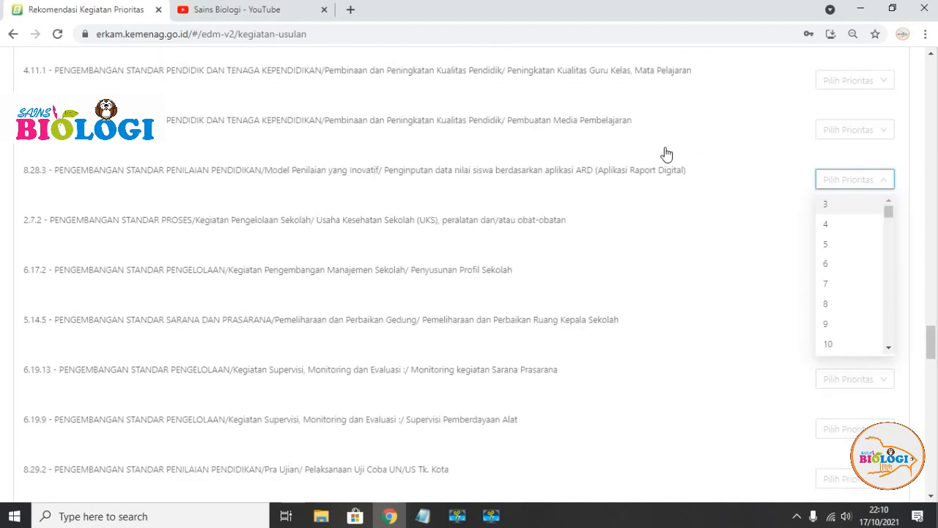
click(602, 155)
scroll(613, 159, up, 3)
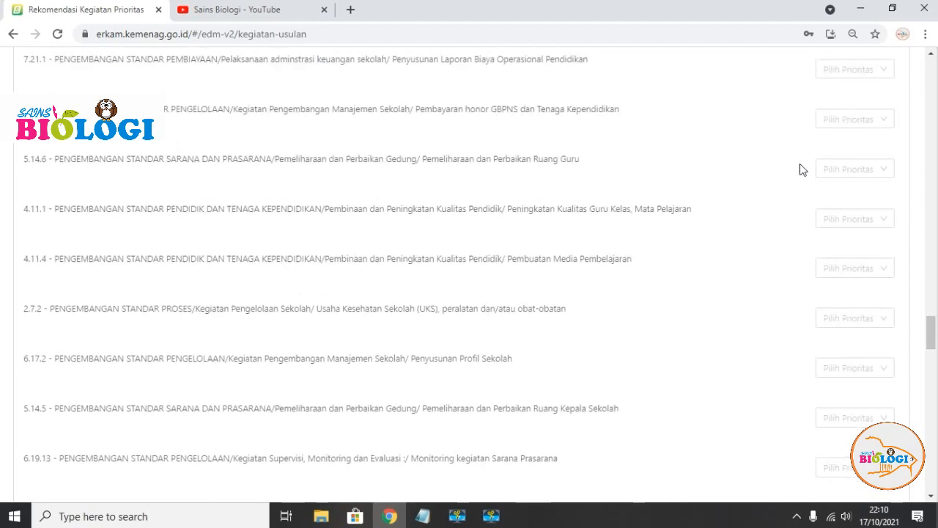
scroll(780, 173, up, 3)
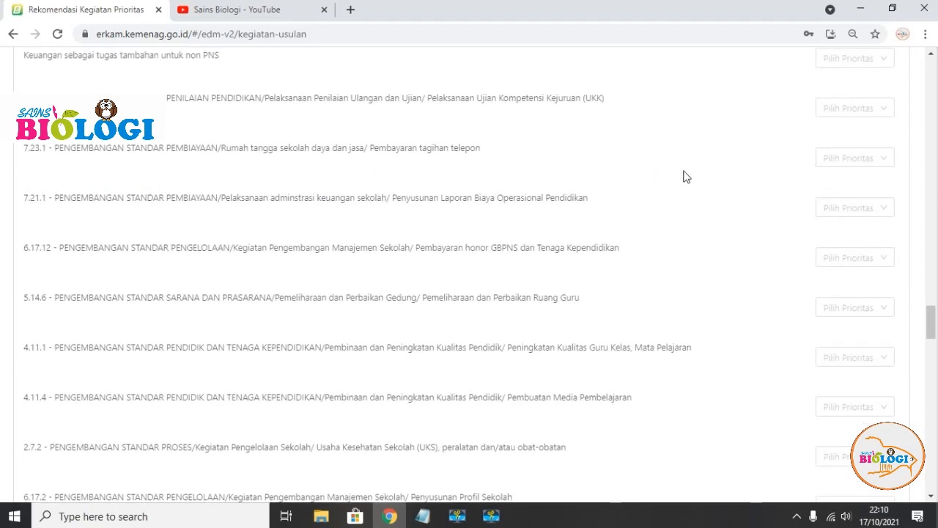
scroll(778, 161, up, 7)
scroll(845, 169, down, 20)
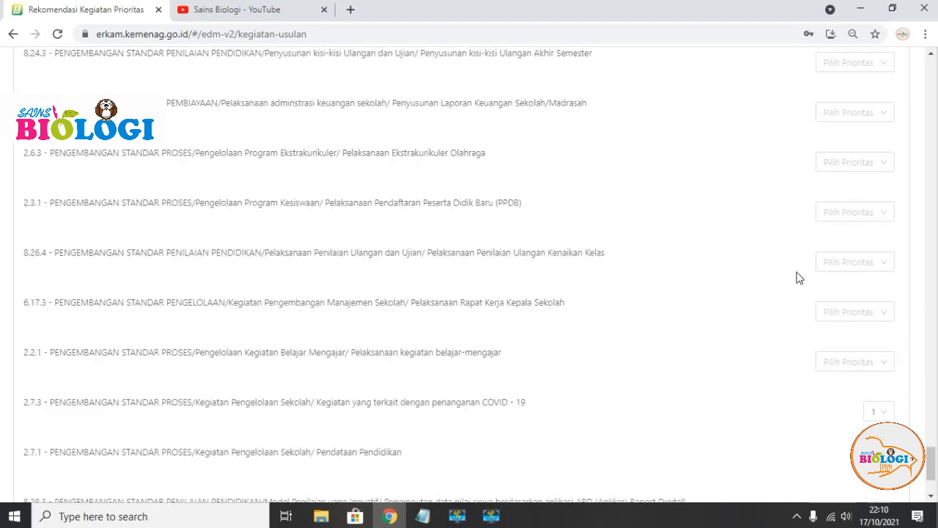
scroll(799, 278, down, 3)
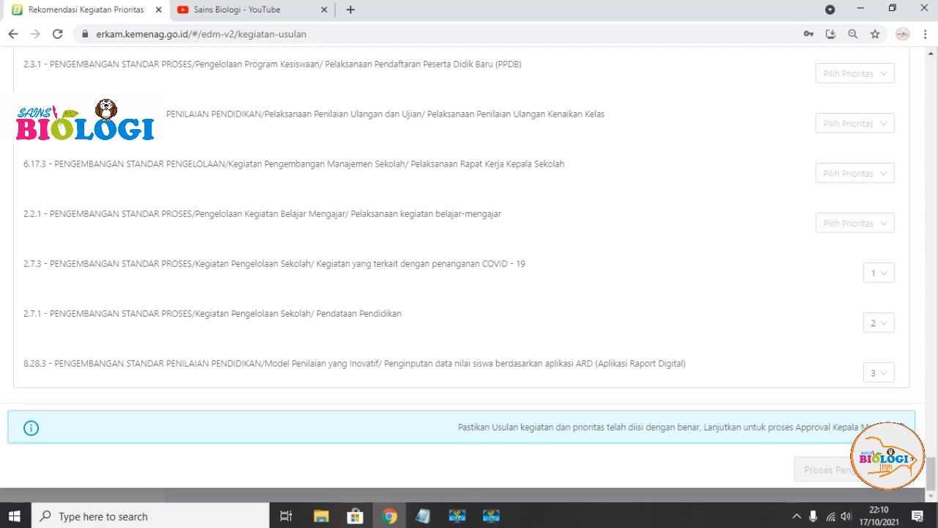
Assign priority 4 to activity 6.17.12 Pembayaran honor GBPNS dan Tenaga Kependidikan
scroll(900, 424, up, 15)
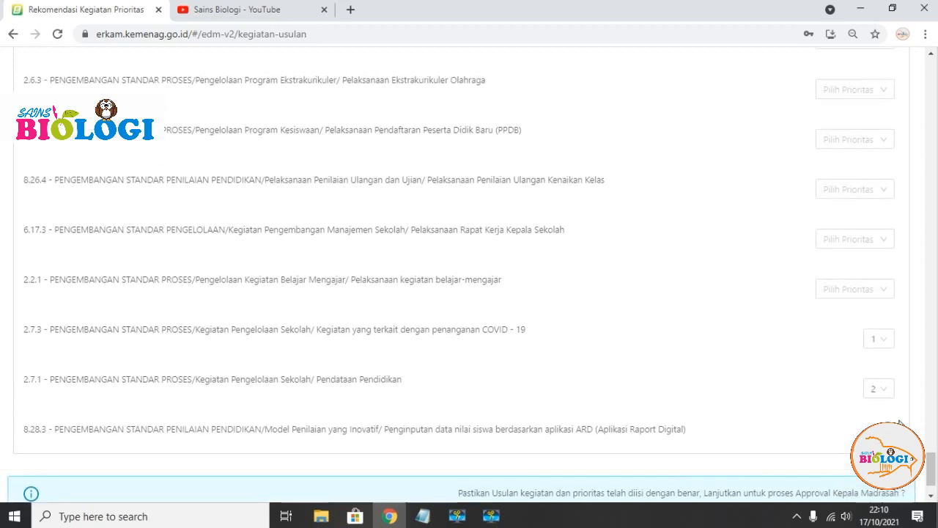
scroll(896, 418, up, 3)
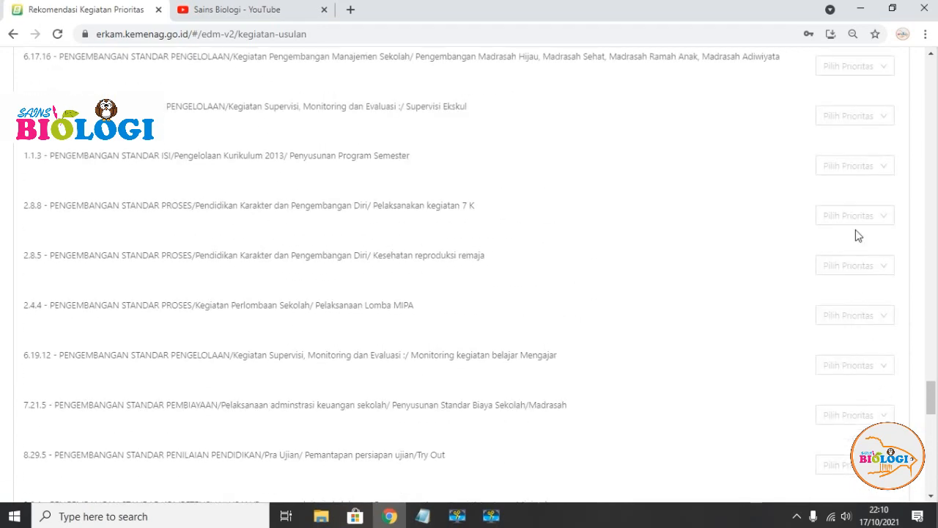
scroll(864, 198, up, 3)
scroll(864, 183, up, 2)
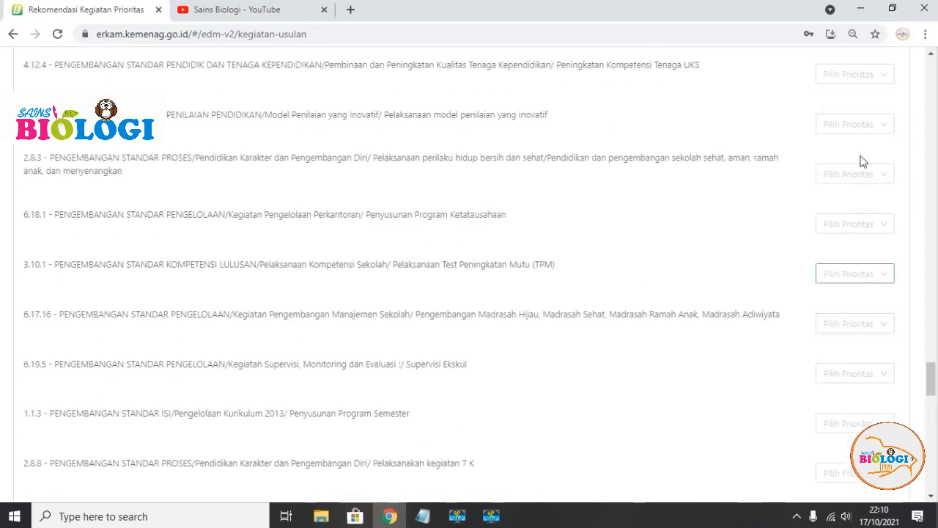
scroll(814, 167, up, 4)
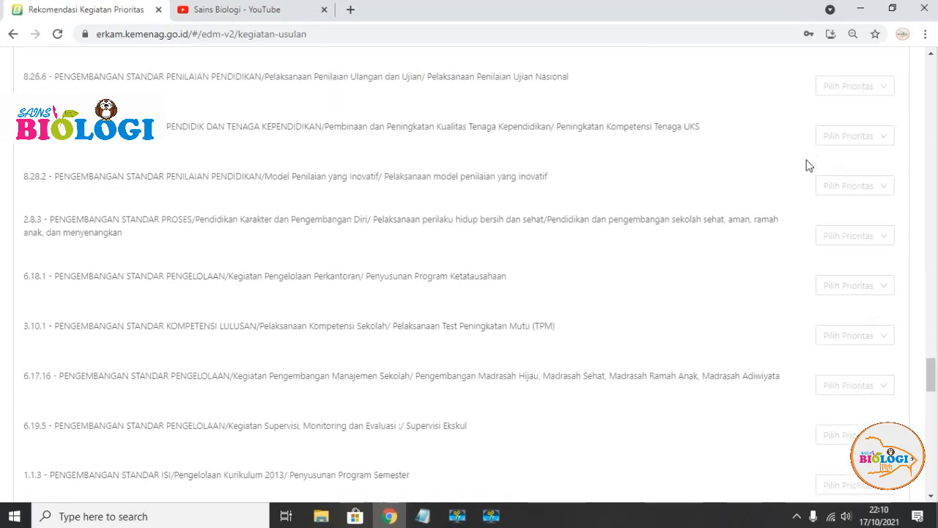
scroll(807, 163, up, 5)
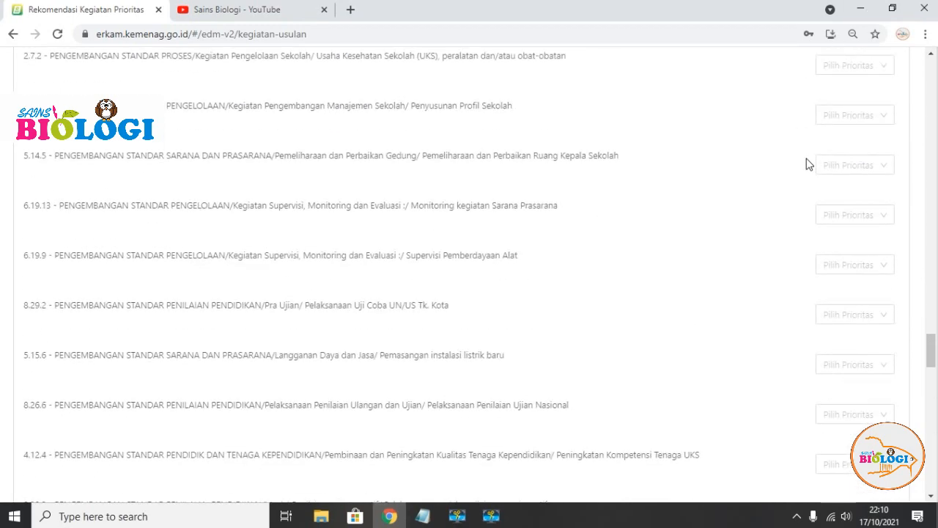
click(860, 120)
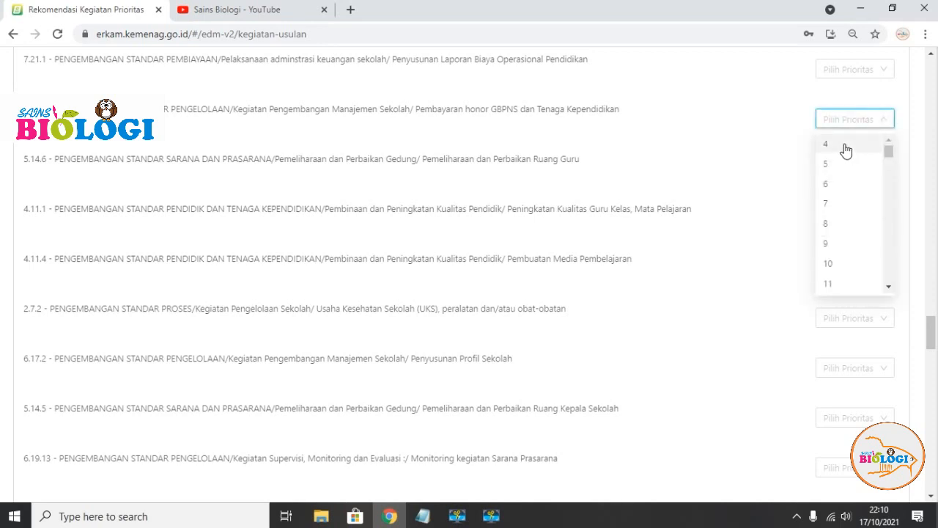
click(846, 150)
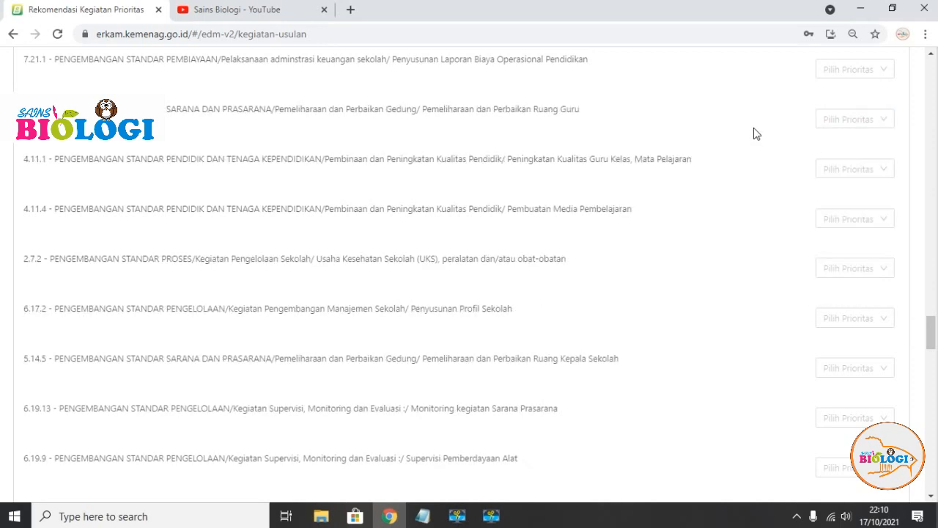
Assign priority 5 to activity 5.14.6 Pemeliharaan dan Perbaikan Ruang Guru and priority 6 to activity 7.23.1 Pembayaran tagihan telepon
click(829, 121)
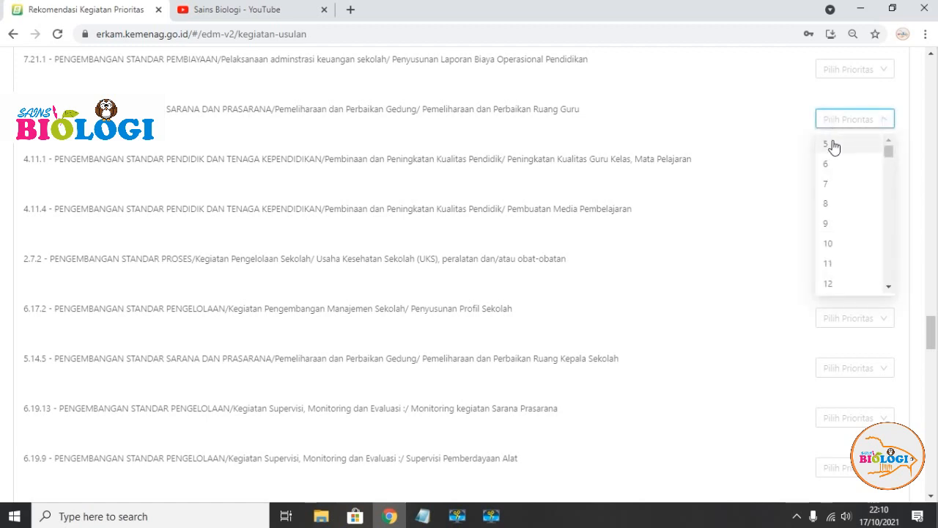
click(834, 146)
scroll(831, 146, up, 3)
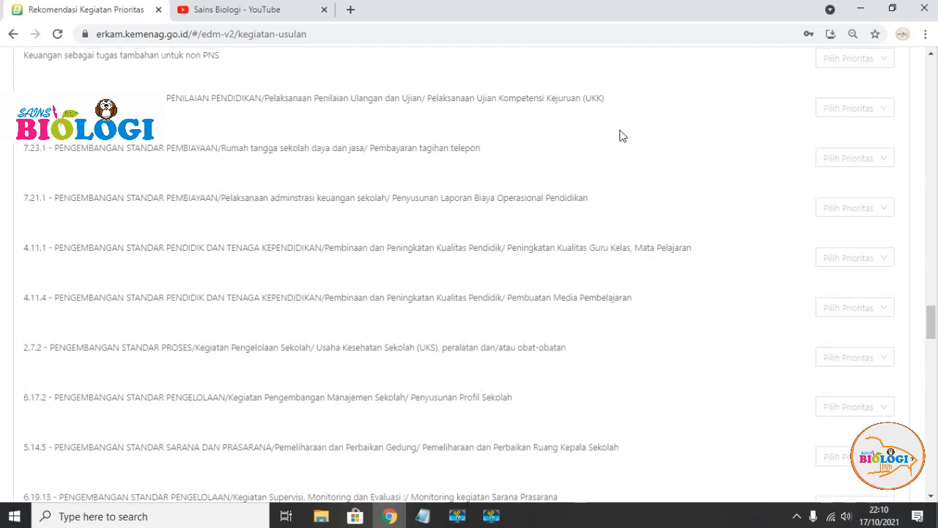
click(849, 156)
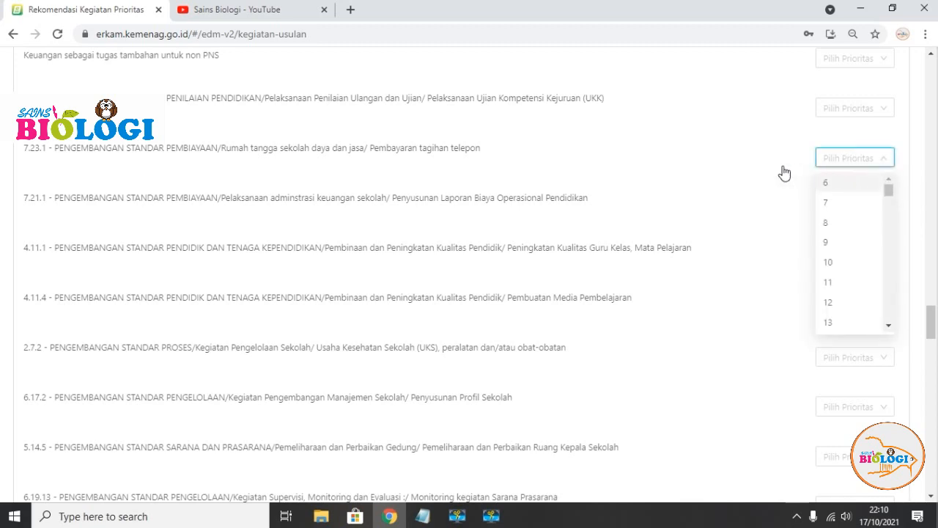
key(Return)
Assign priority 7 to activity 6.17.15 Pembayaran honor Operator data, Bendahara, Operator EMIS, Operator aplikasi, dan Pengelola Keuangan
scroll(819, 171, up, 1)
scroll(819, 171, up, 2)
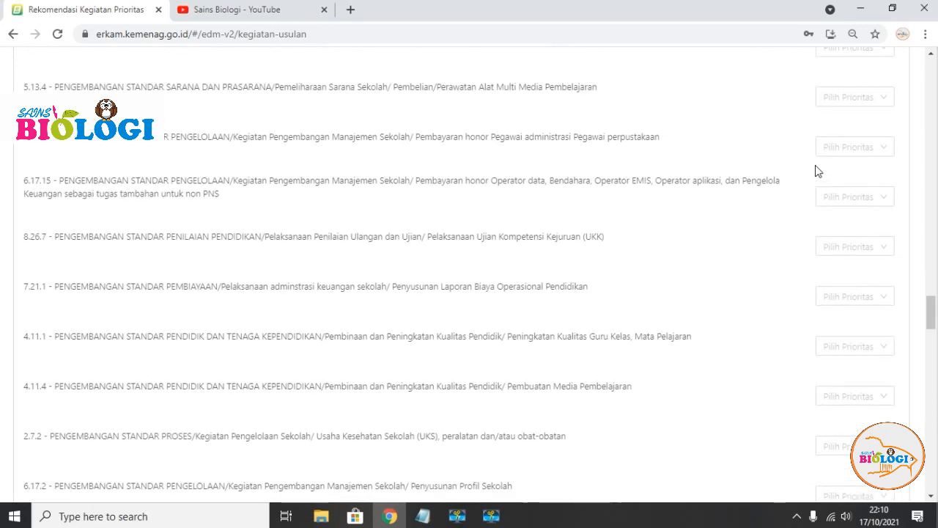
scroll(819, 171, up, 2)
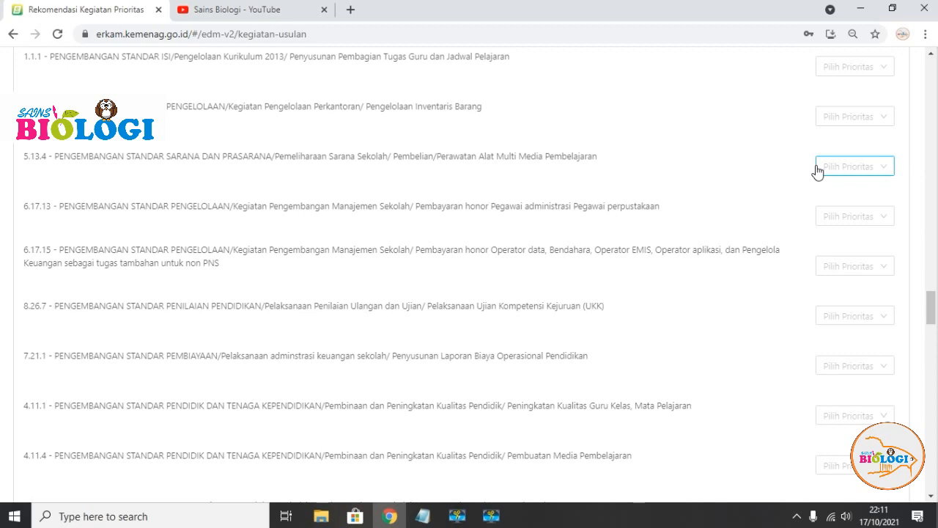
click(837, 269)
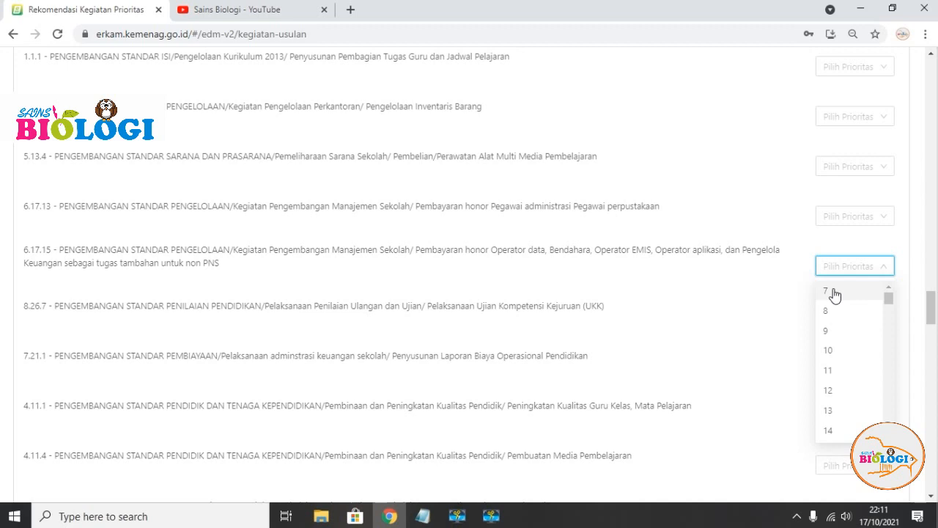
click(833, 291)
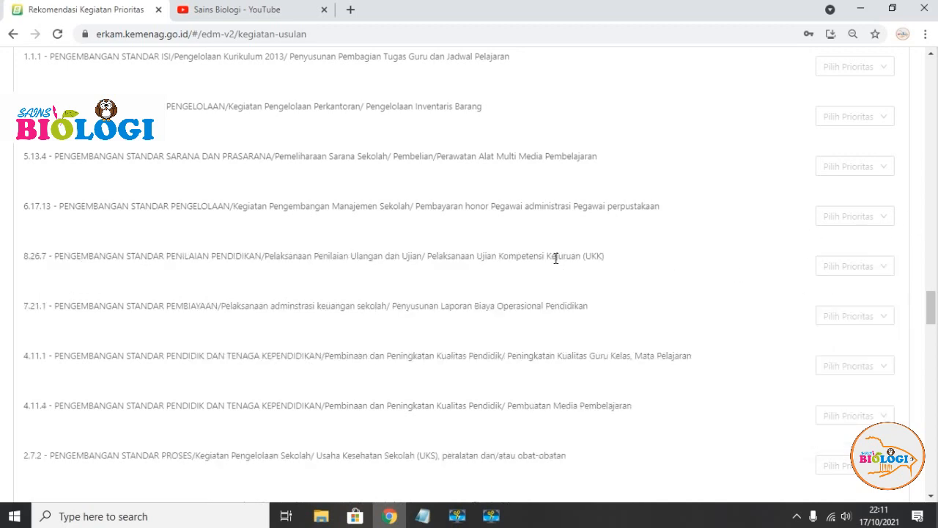
Search the page for "gbpn" to locate the GBPNS honorarium activity among the listed activities
key(ctrl+f)
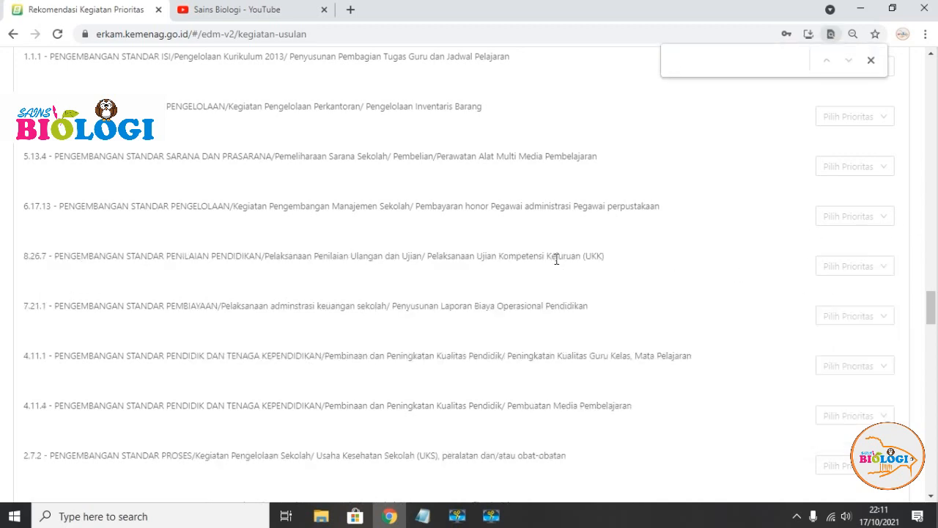
text(g)
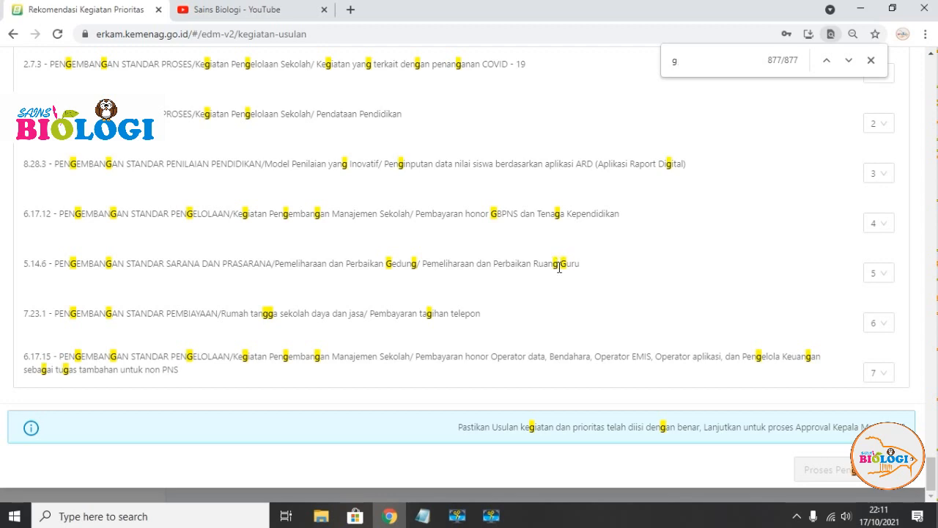
text(bpn)
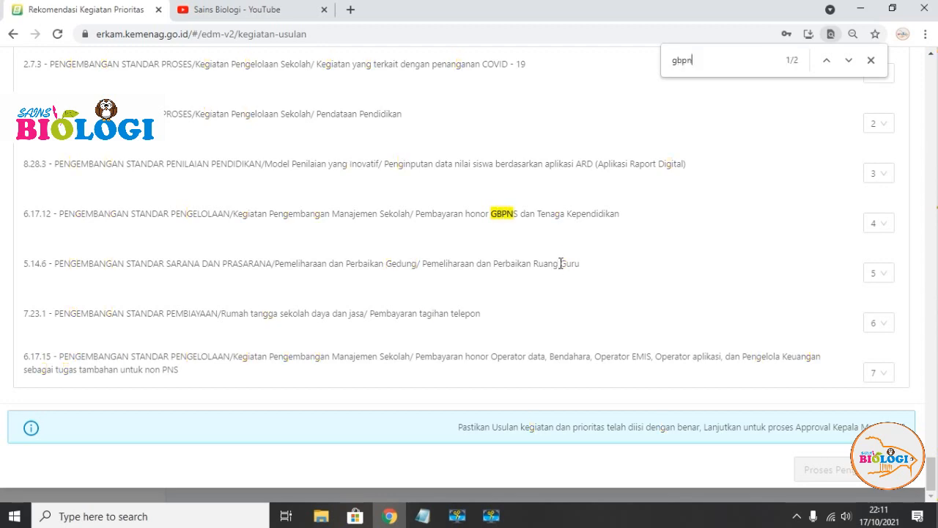
key(Return)
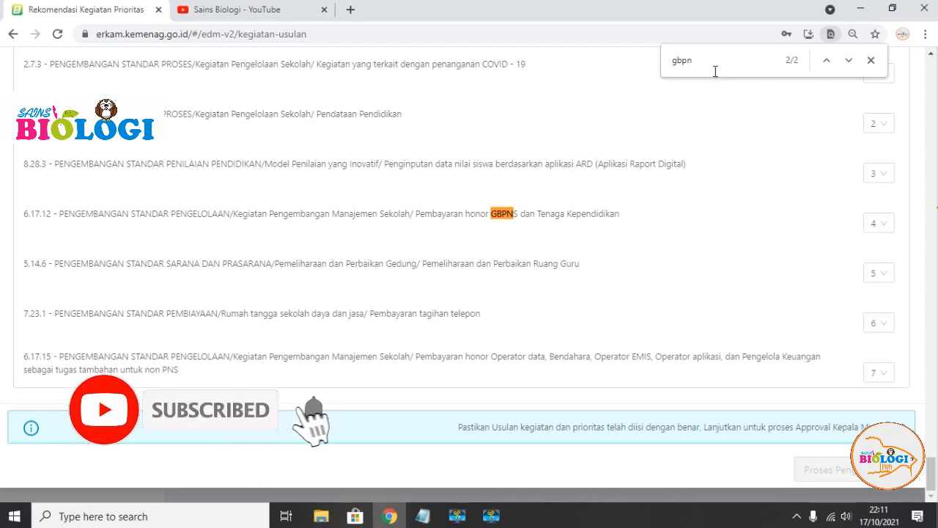
Refine the page search to "gbpns" and go through the matching activities
text(s)
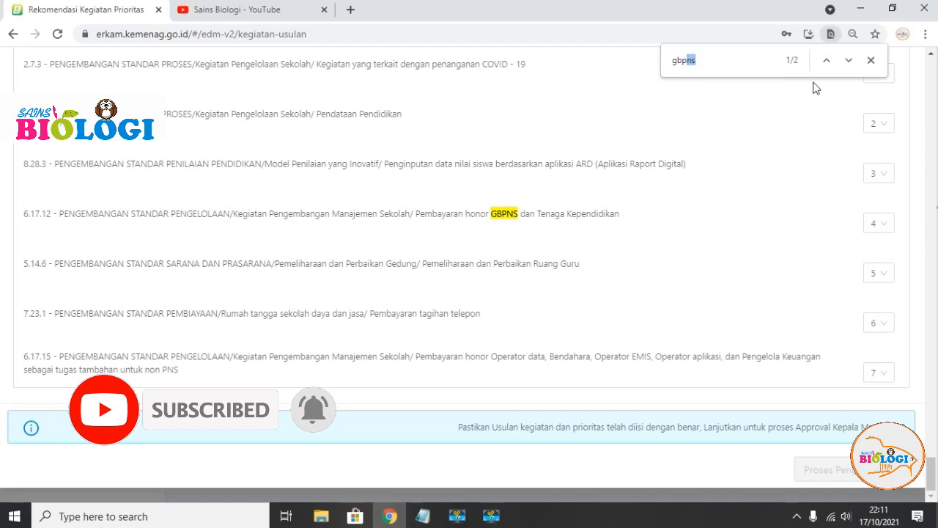
click(831, 66)
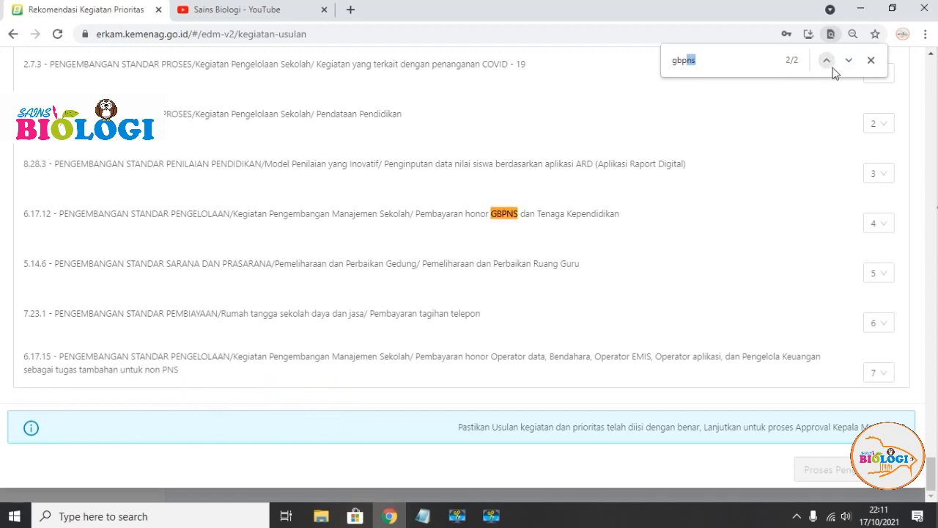
click(848, 63)
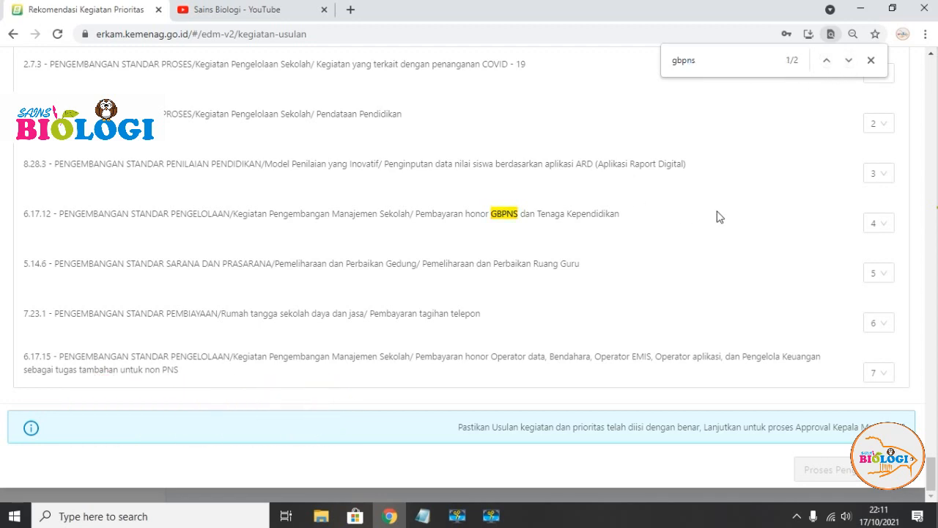
Assign priority 8 to activity 2.3.1 Pelaksanaan Pendaftaran Peserta Didik Baru (PPDB) and priority 9 to activity 2.2.1 Pelaksanaan kegiatan belajar-mengajar
scroll(717, 216, up, 7)
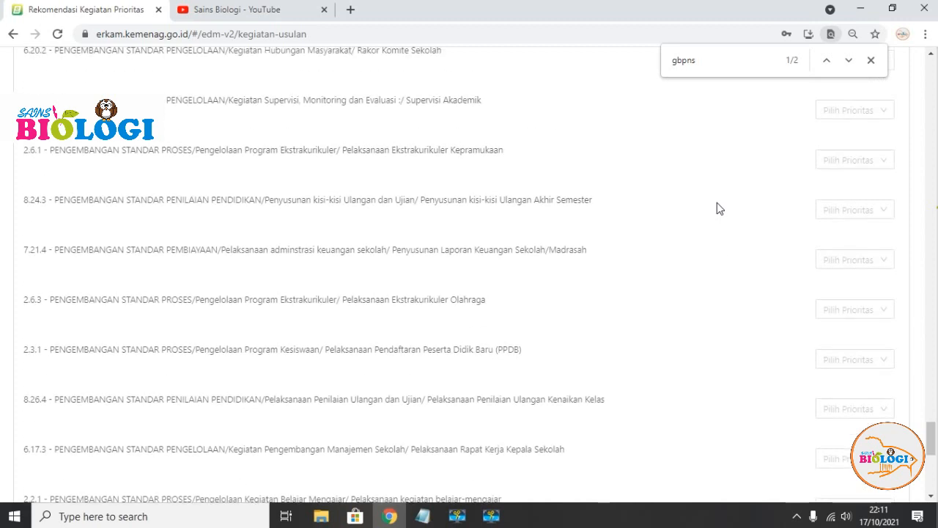
click(847, 359)
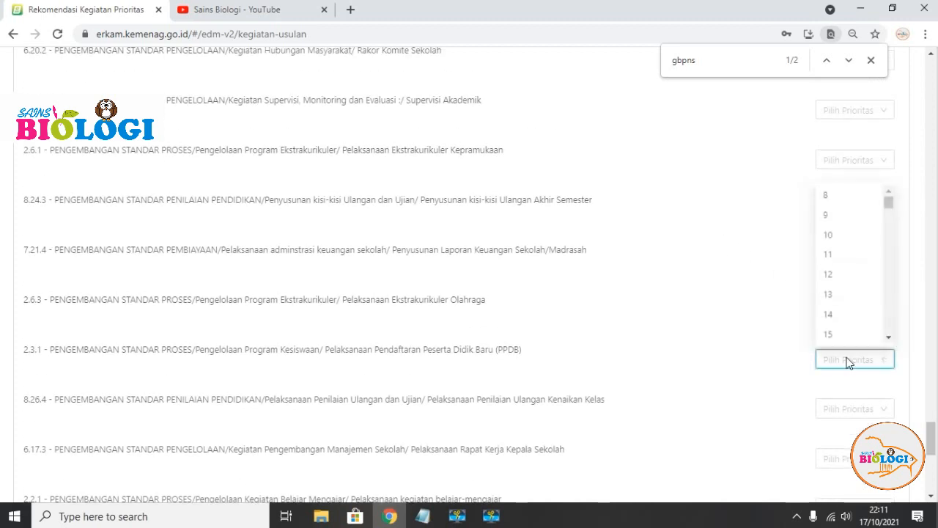
click(833, 204)
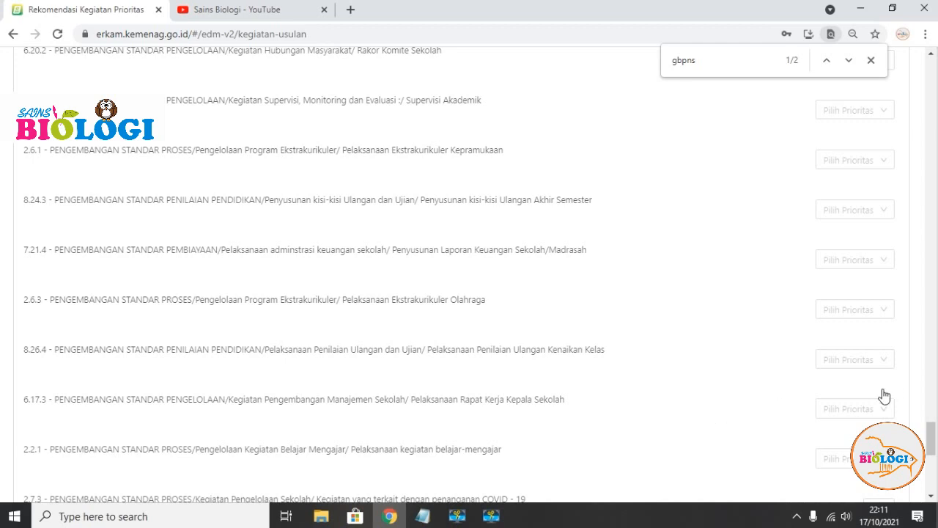
click(862, 413)
click(862, 460)
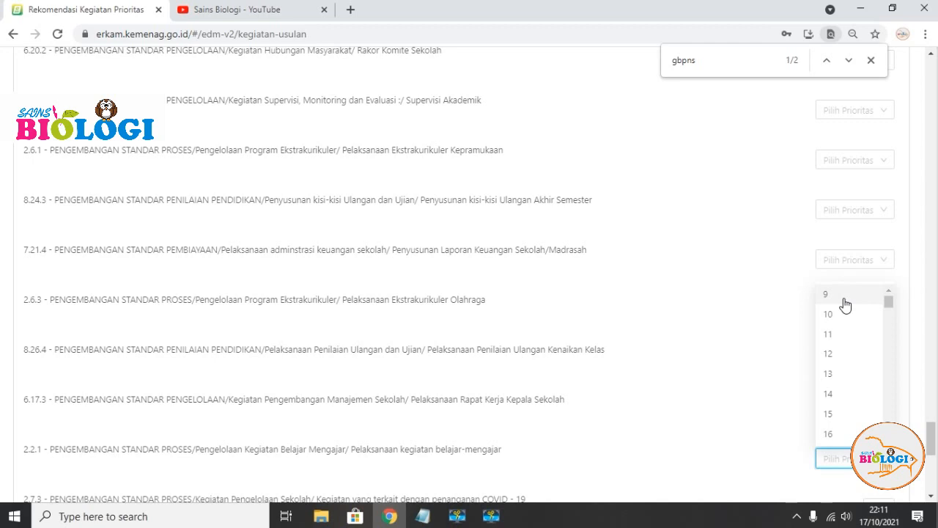
click(846, 305)
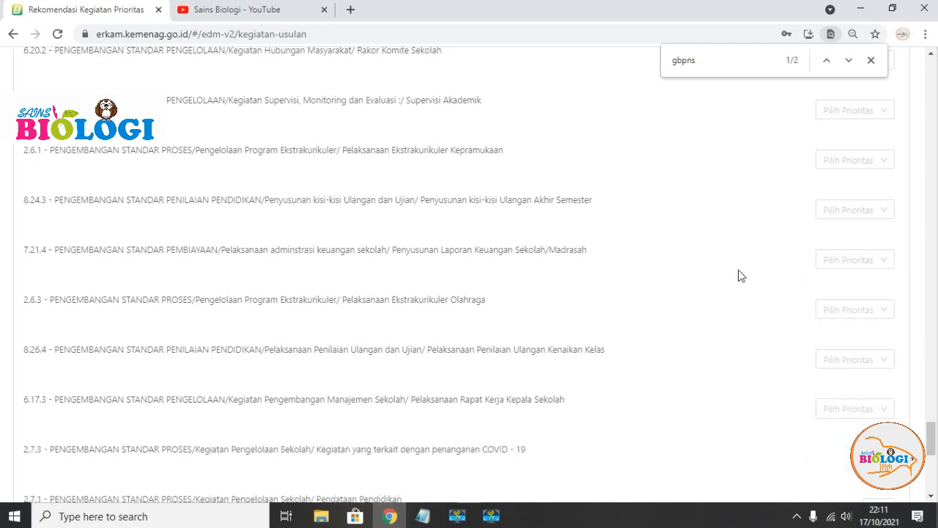
Assign priority 10 to activity 2.3.2, the Masa Ta'aruf Siswa Madrasah (MATSAMA)
scroll(759, 301, up, 3)
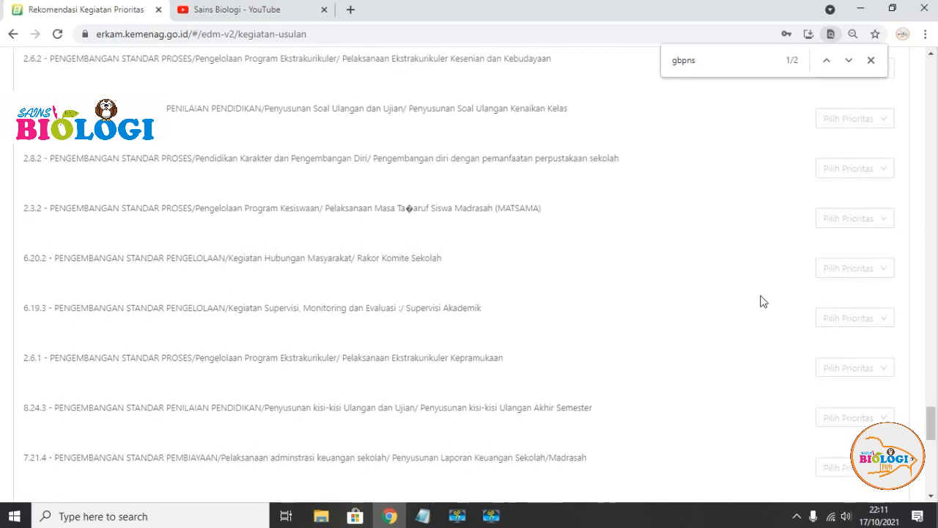
click(876, 217)
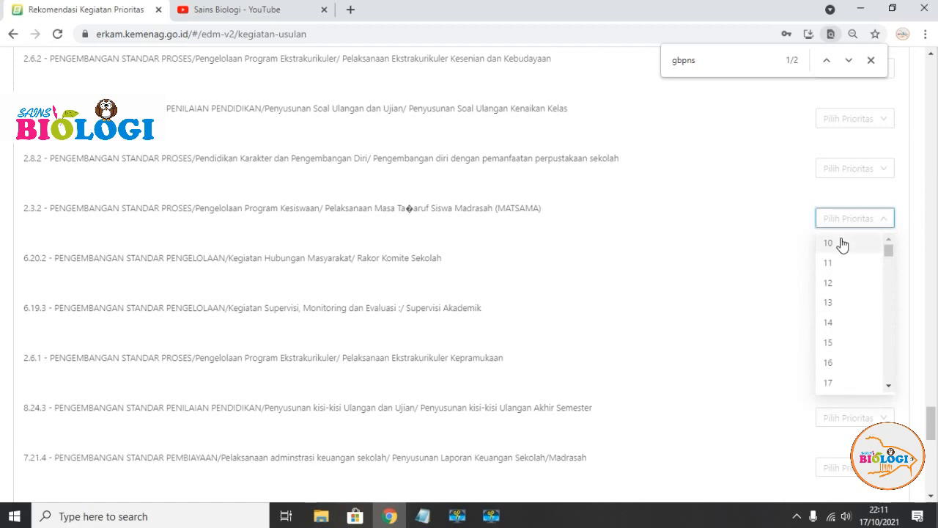
click(841, 244)
Assign priority 11 to activity 3.10.1 Pelaksanaan Test Peningkatan Mutu (TPM)
scroll(755, 230, up, 3)
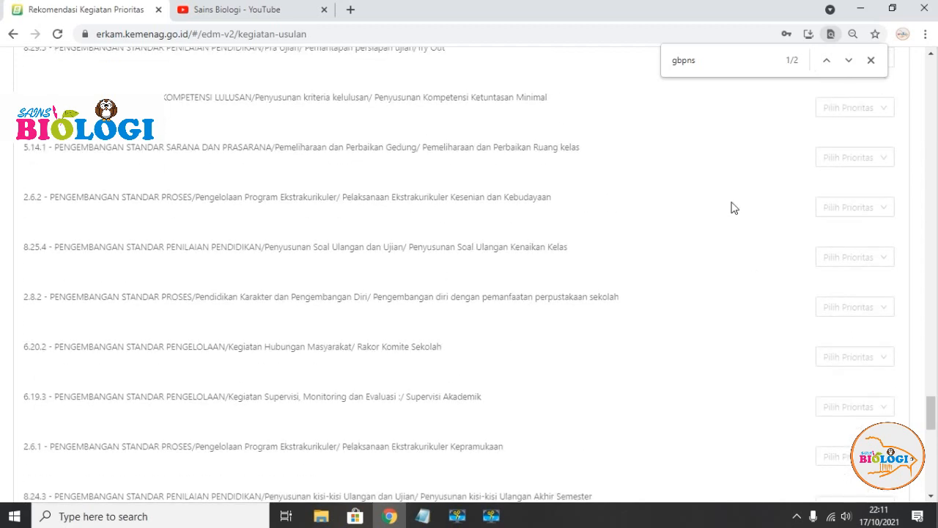
scroll(613, 144, up, 3)
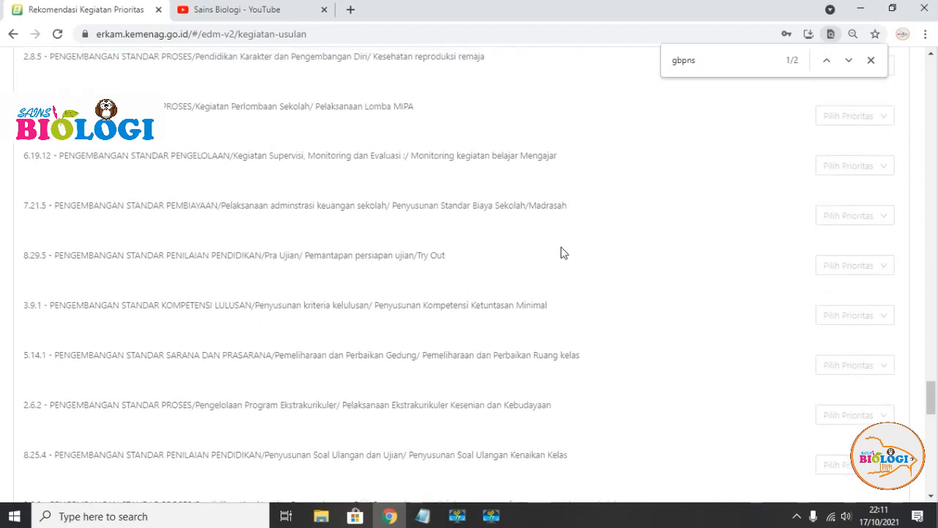
scroll(569, 256, up, 1)
scroll(575, 275, up, 2)
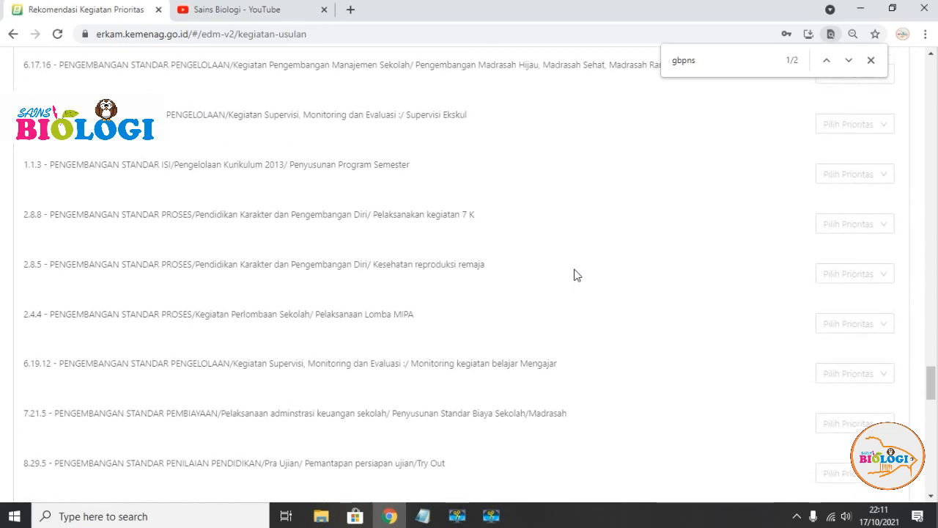
scroll(576, 271, up, 1)
scroll(579, 261, up, 3)
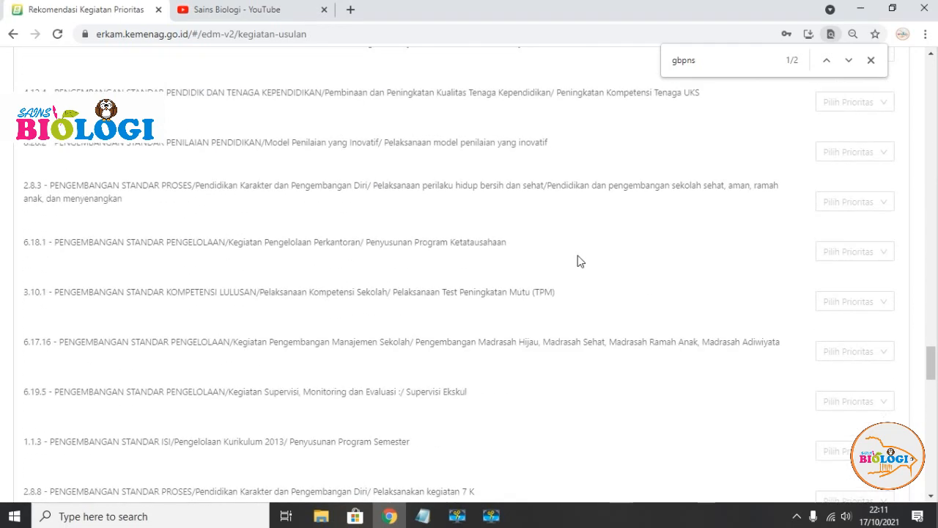
click(848, 309)
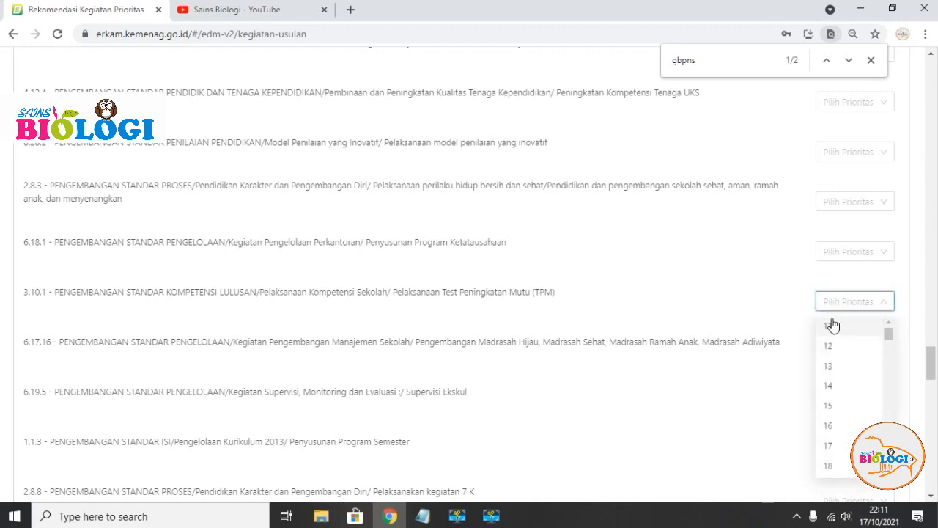
click(687, 284)
Assign priority 114 to activity 7.22.2 Sosialisasi keuangan sekolah and priority 29 to activity 2.4.2 Pelaksanaan Lomba OSN
scroll(689, 280, up, 2)
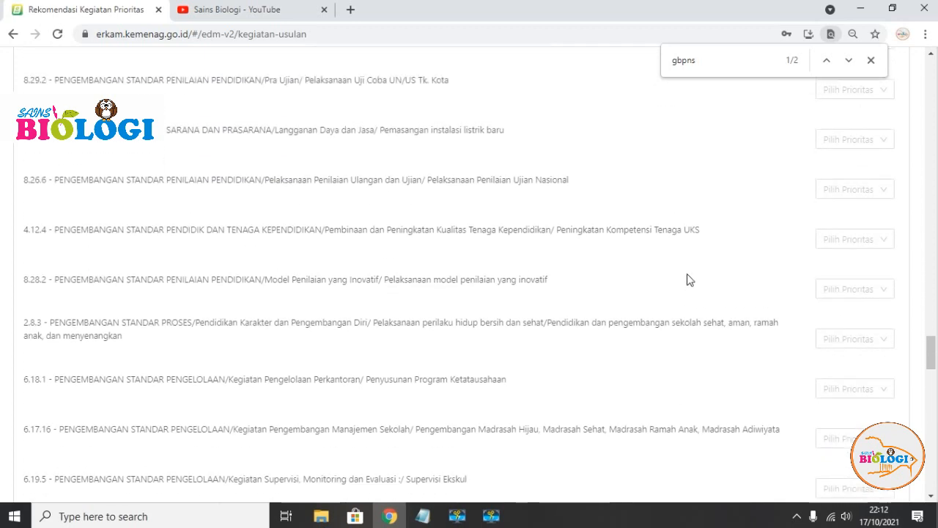
scroll(699, 274, up, 2)
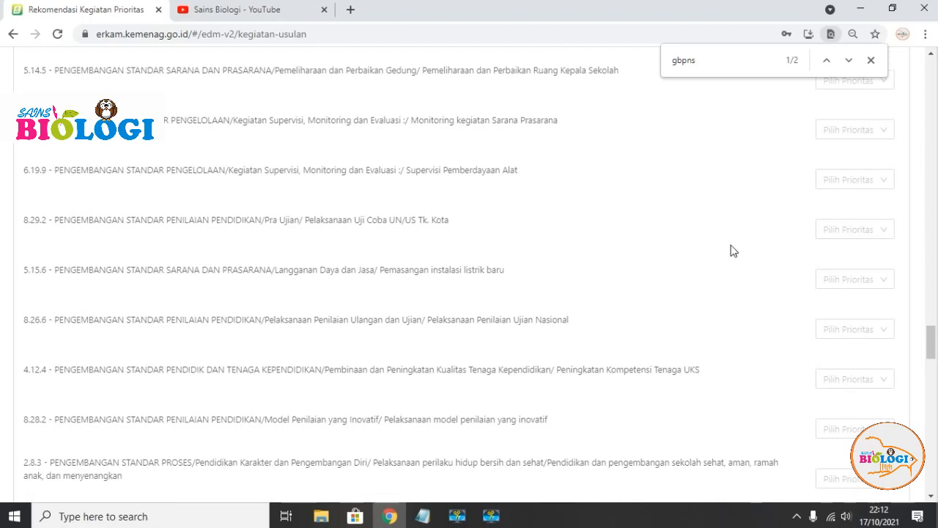
scroll(804, 199, up, 20)
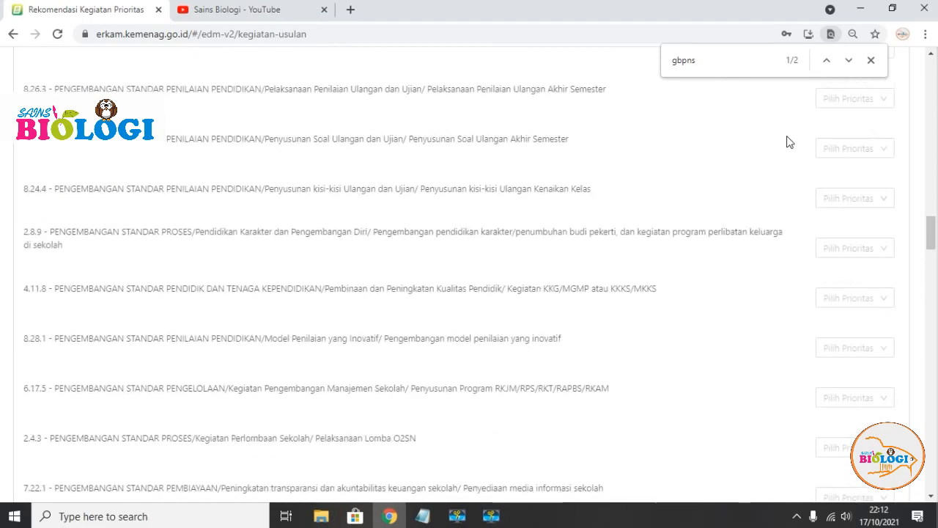
scroll(790, 143, up, 15)
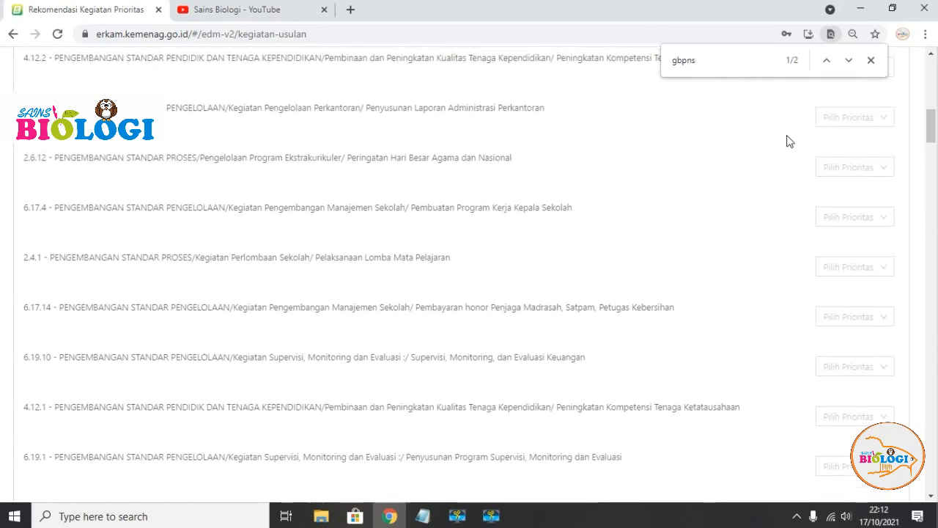
scroll(790, 141, up, 12)
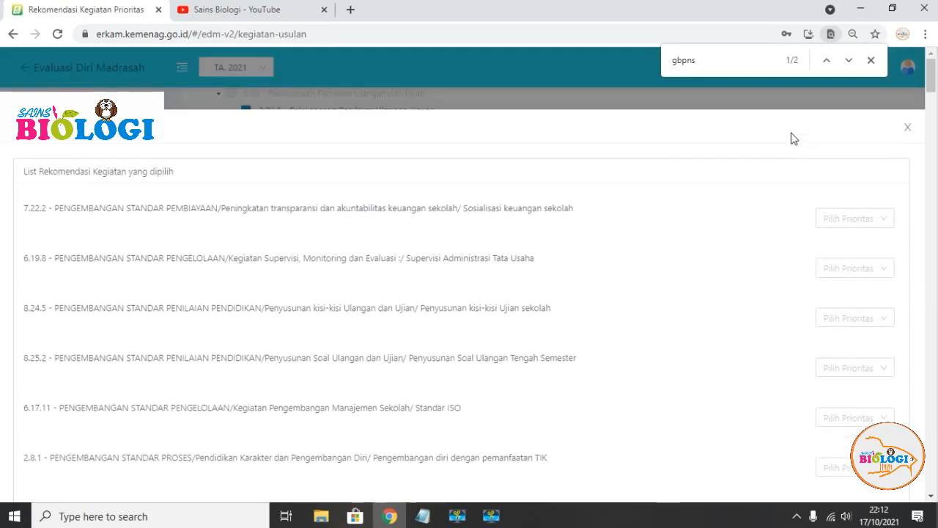
click(847, 218)
scroll(840, 266, down, 10)
scroll(829, 322, down, 17)
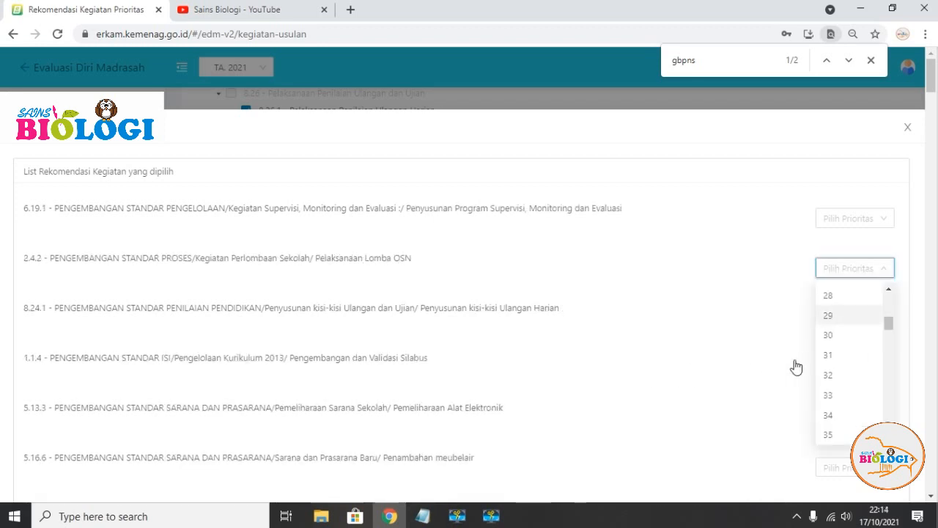
click(842, 317)
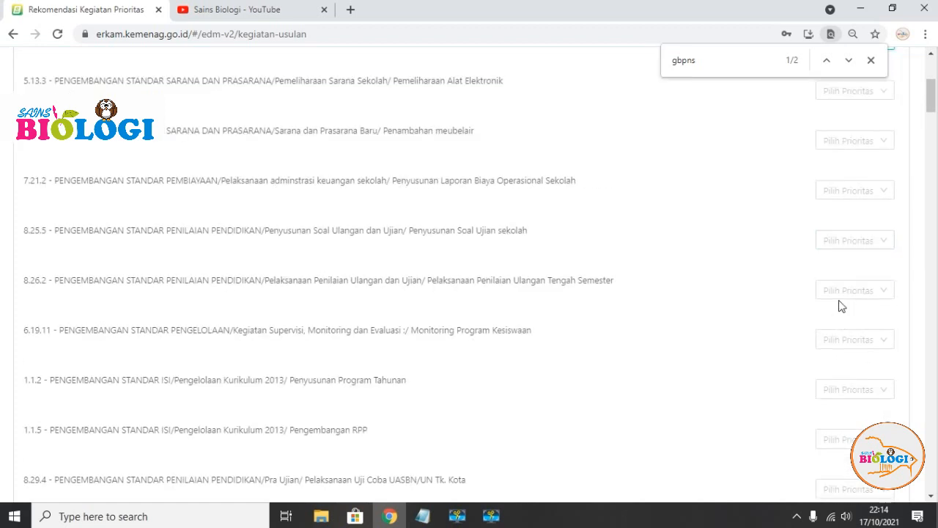
Assign priority 19 to activity 6.17.3 Pelaksanaan Rapat Kerja Kepala Sekolah
scroll(841, 306, down, 4)
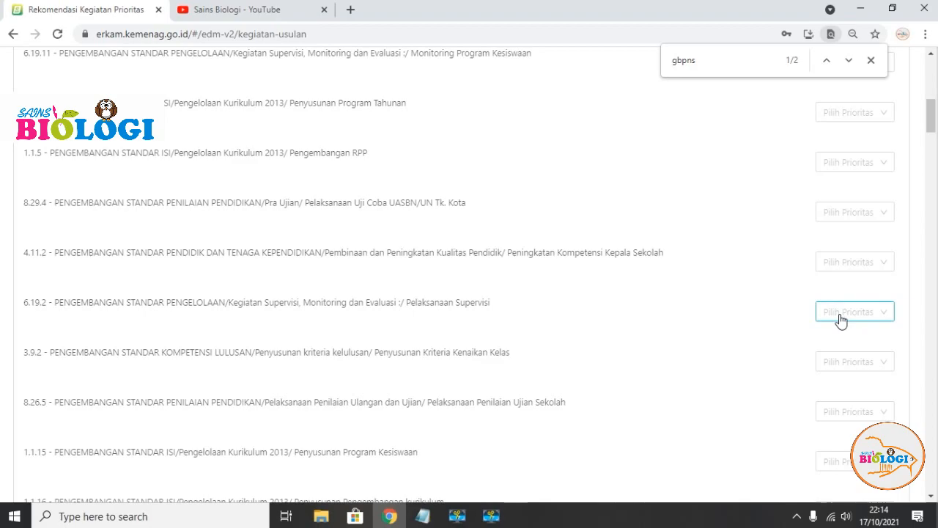
scroll(844, 319, down, 2)
scroll(844, 317, down, 7)
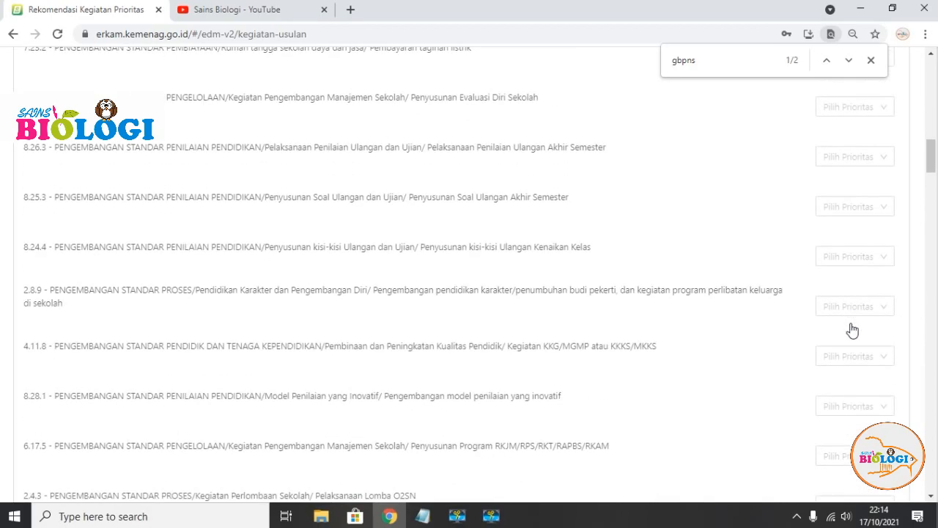
scroll(852, 331, down, 10)
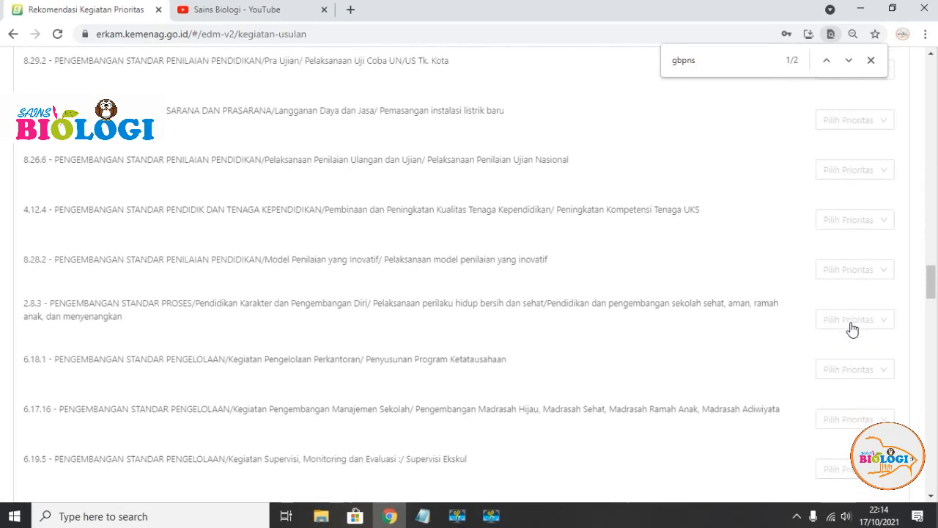
scroll(854, 333, down, 4)
scroll(855, 335, down, 8)
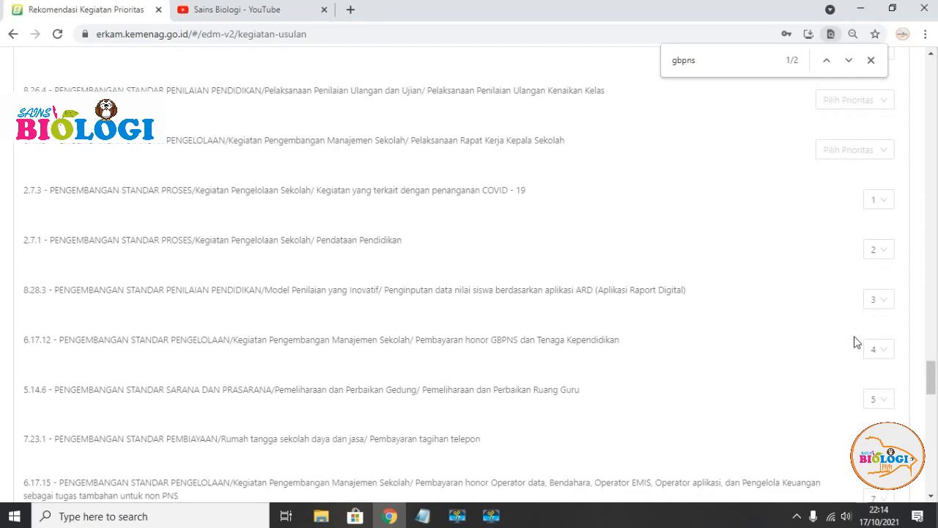
scroll(858, 341, up, 10)
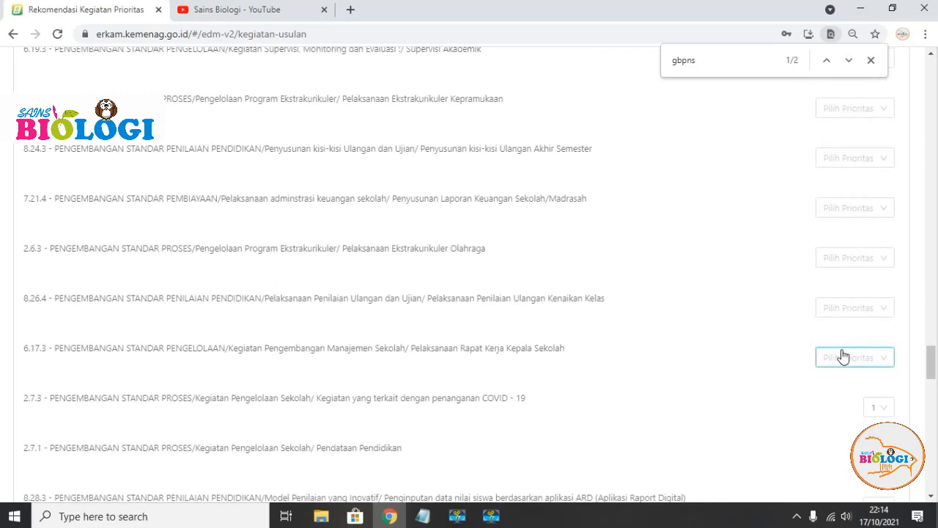
click(841, 357)
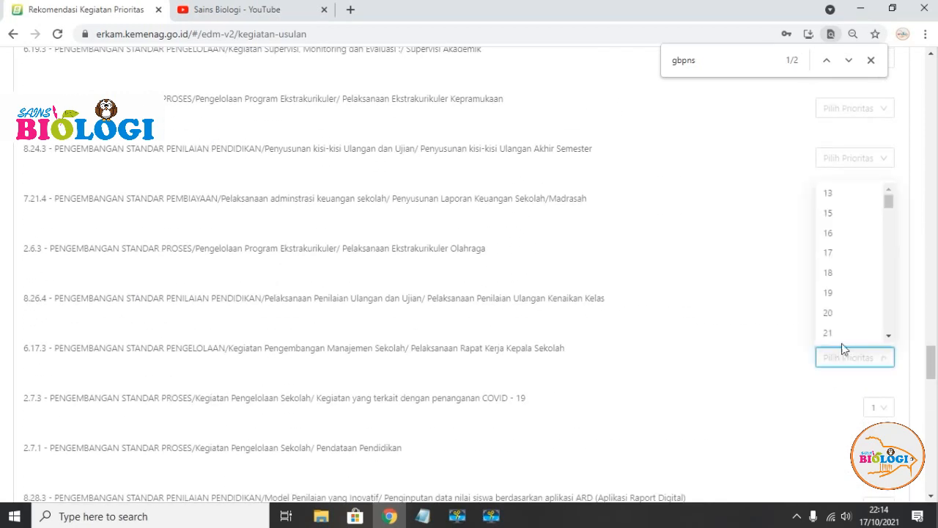
click(825, 244)
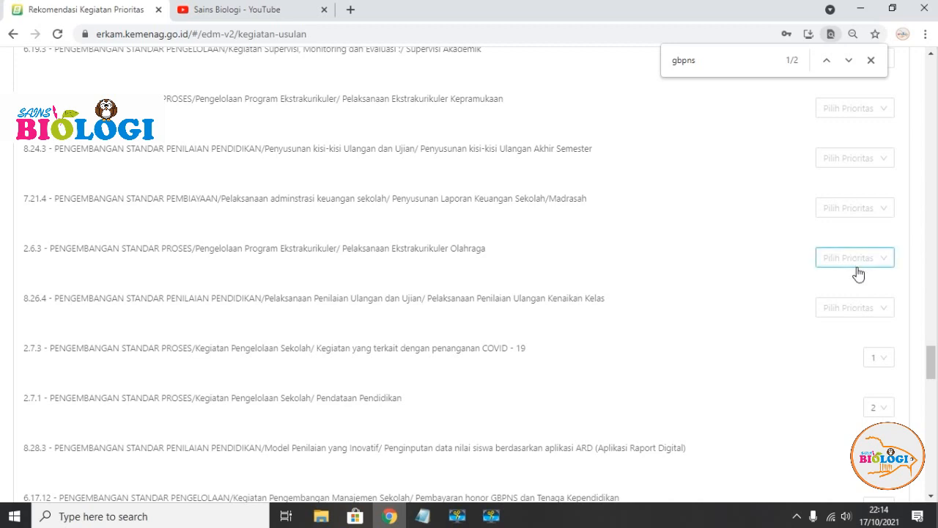
Close the page search for "gbpns"
click(854, 264)
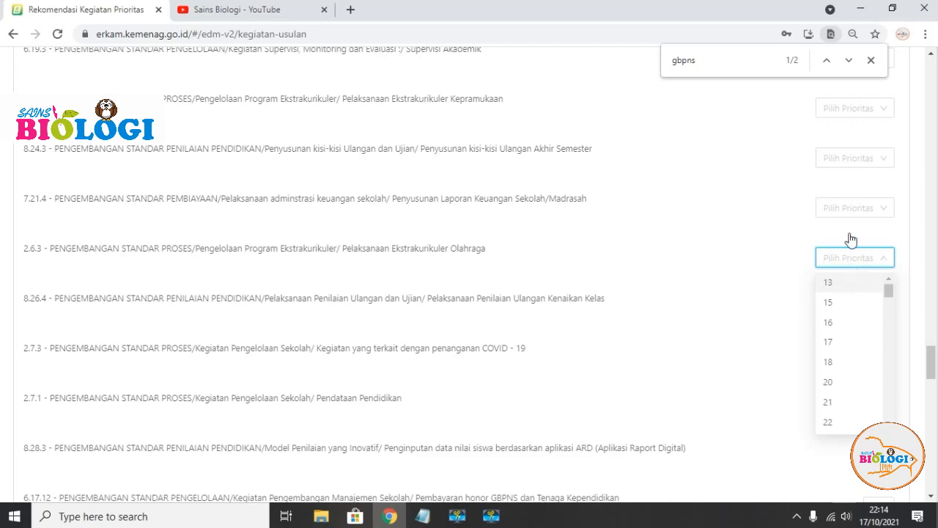
scroll(872, 233, up, 2)
scroll(872, 233, up, 20)
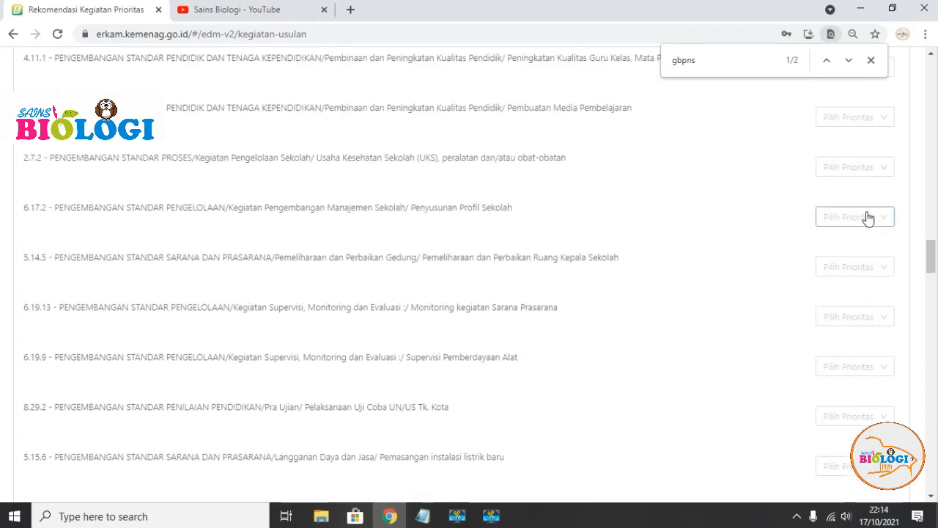
scroll(863, 230, down, 10)
click(871, 61)
Examine the whole activity list to check which activities have a priority number and which still lack one
scroll(859, 212, up, 18)
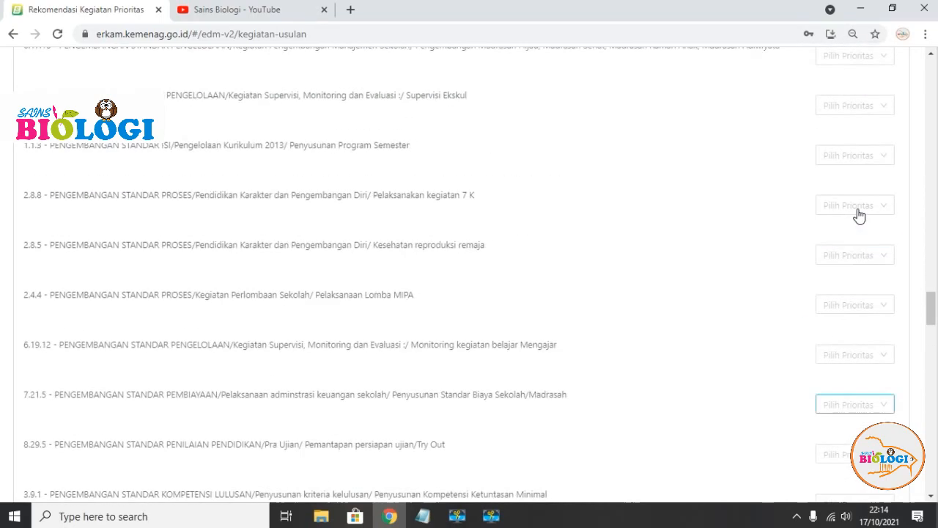
scroll(821, 248, down, 4)
right_click(821, 245)
key(Escape)
scroll(798, 278, down, 12)
scroll(857, 291, down, 20)
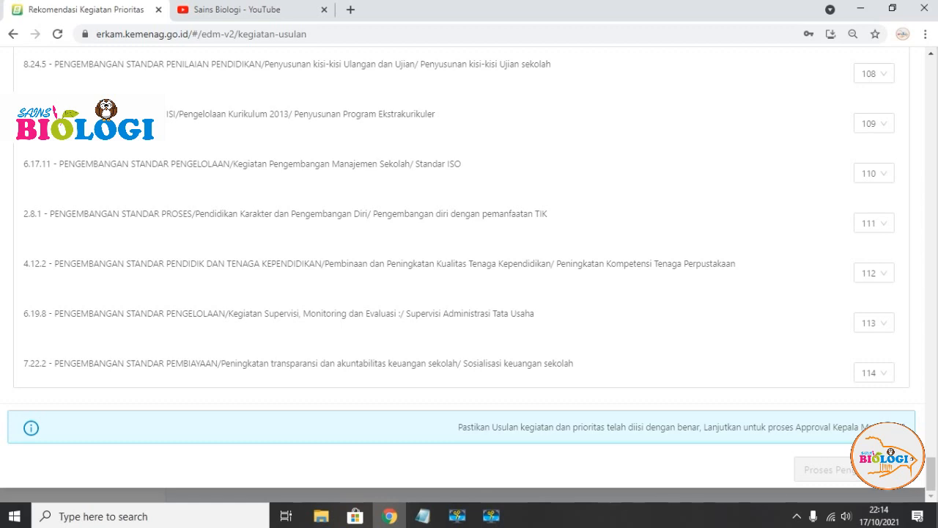
scroll(819, 110, up, 15)
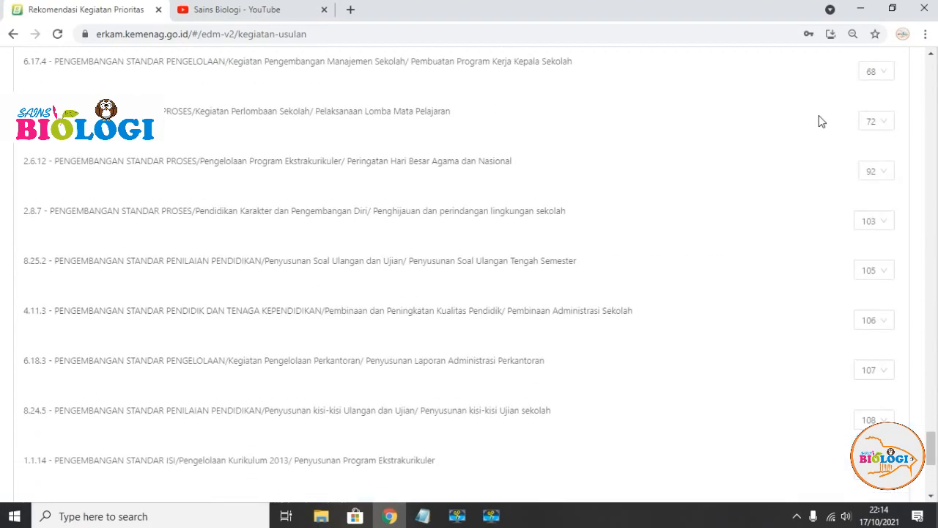
scroll(819, 103, up, 15)
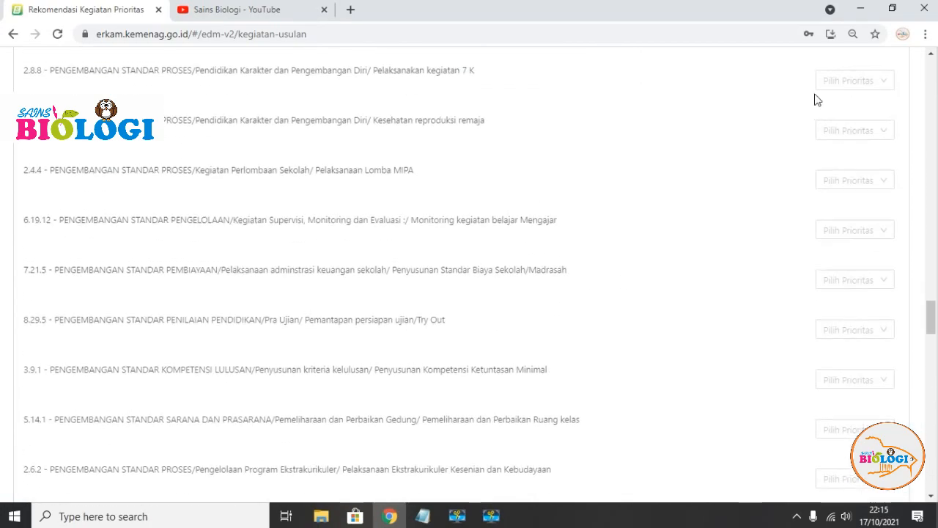
Assign priority 69 to activity 4.11.8 Kegiatan KKG/MGMP atau KKKS/MKKS
scroll(820, 103, up, 13)
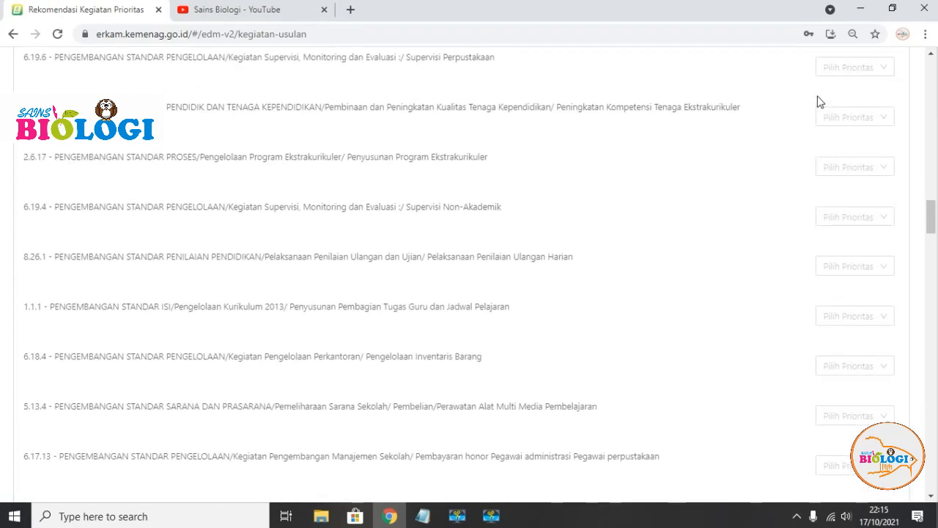
scroll(822, 110, up, 2)
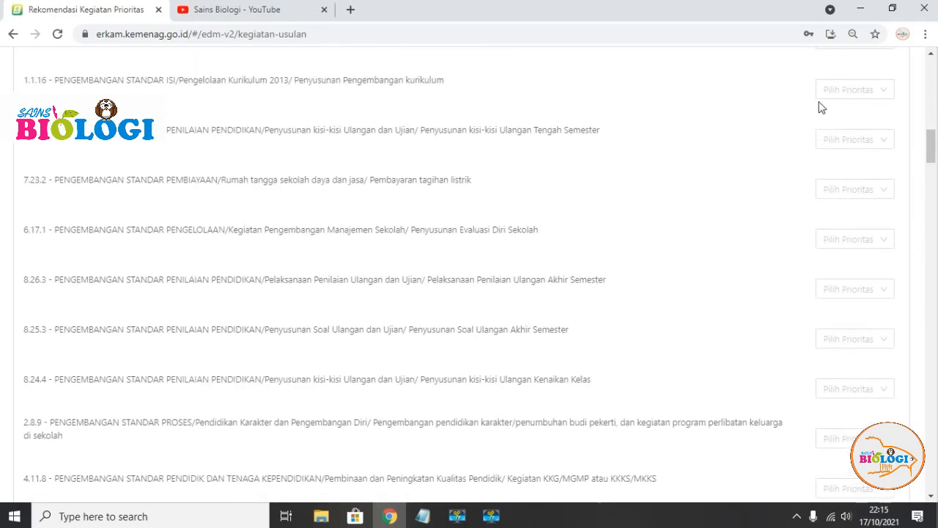
scroll(817, 111, down, 5)
click(841, 142)
scroll(855, 268, down, 15)
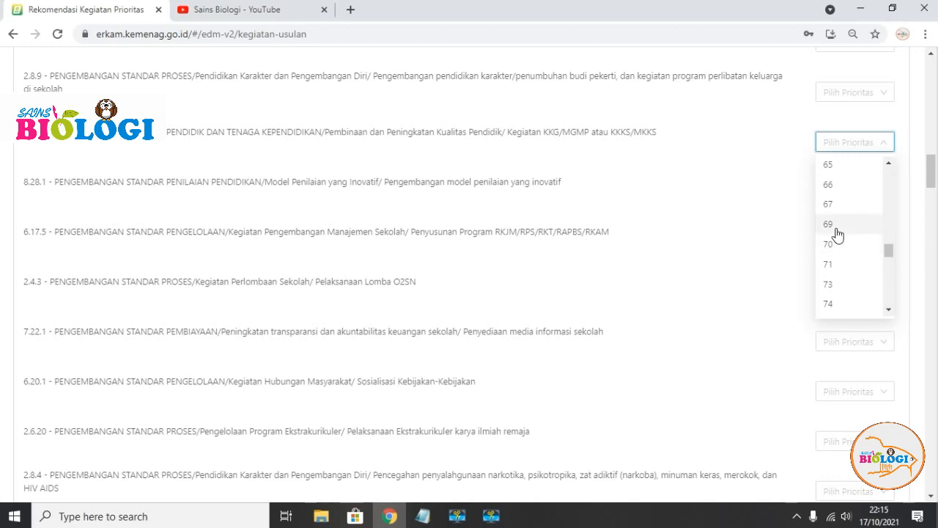
click(837, 232)
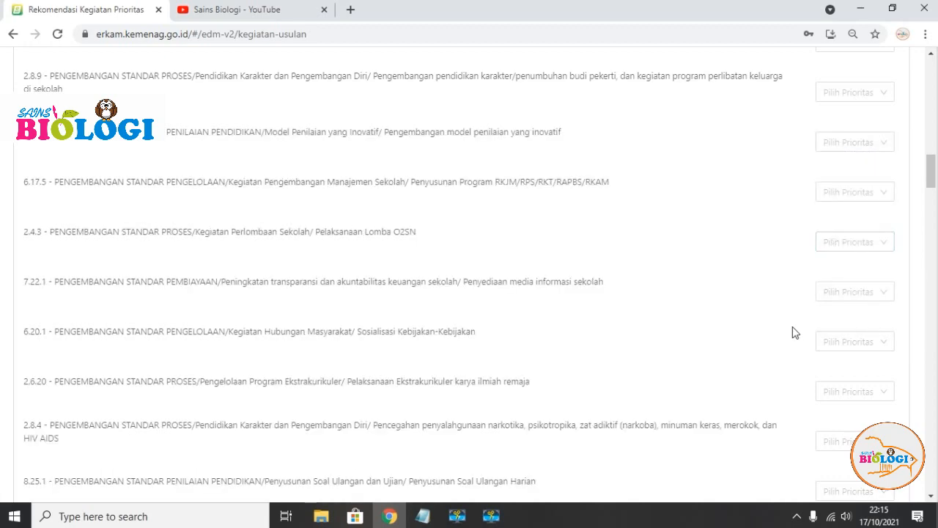
Assign a free priority number to activity 6.19.1 Penyusunan Program Supervisi and priority 22 to 8.24.1 Penyusunan kisi-kisi Ulangan Harian
scroll(836, 341, down, 2)
scroll(839, 334, up, 4)
scroll(839, 334, up, 10)
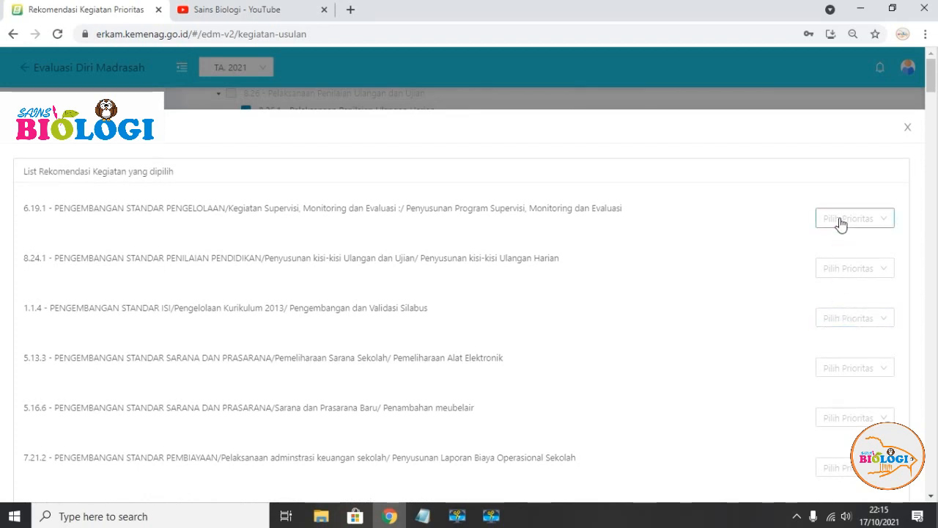
click(841, 220)
click(831, 324)
click(852, 222)
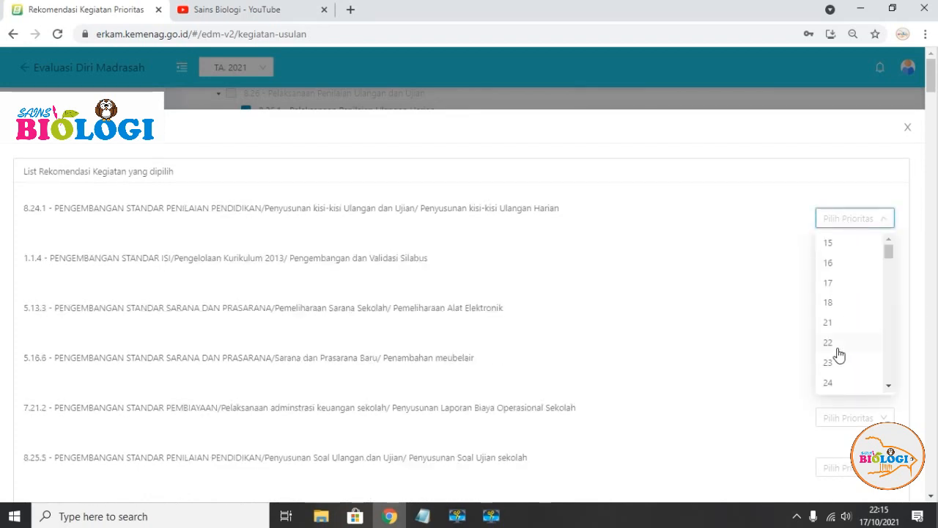
click(847, 241)
Assign priority 67 to activity 1.1.4 Pengembangan dan Validasi Silabus
click(846, 224)
scroll(833, 324, down, 10)
scroll(834, 324, down, 3)
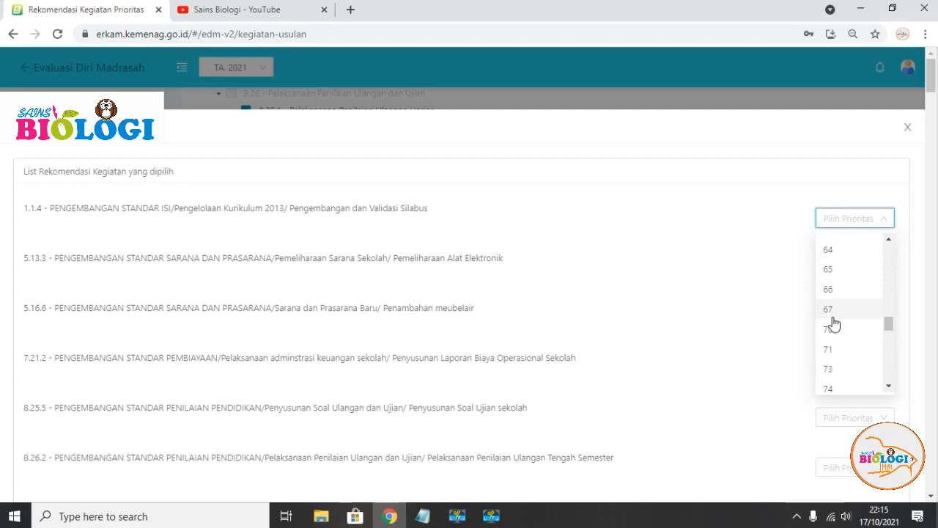
click(833, 319)
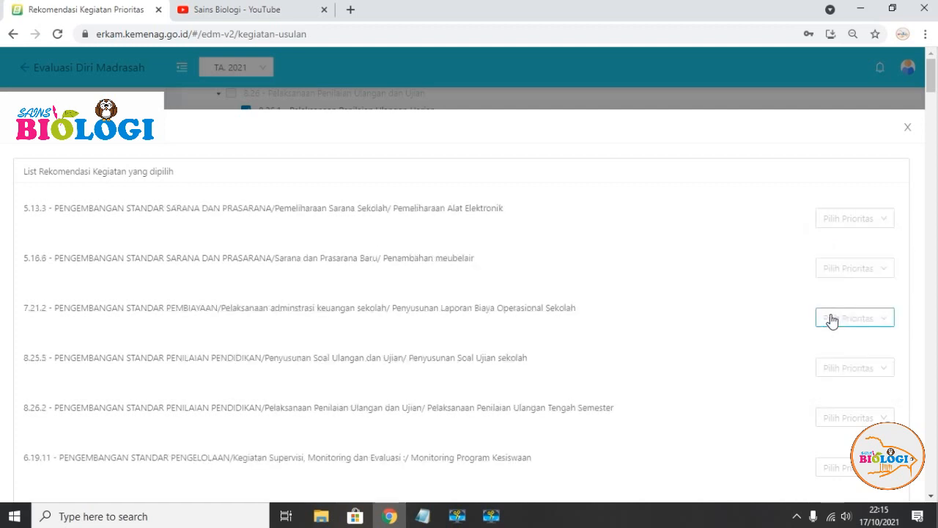
Assign priority 15 to activity 5.16.6 Penambahan meubelair and priority 16 to activity 5.13.3 Pemeliharaan Alat Elektronik
click(843, 275)
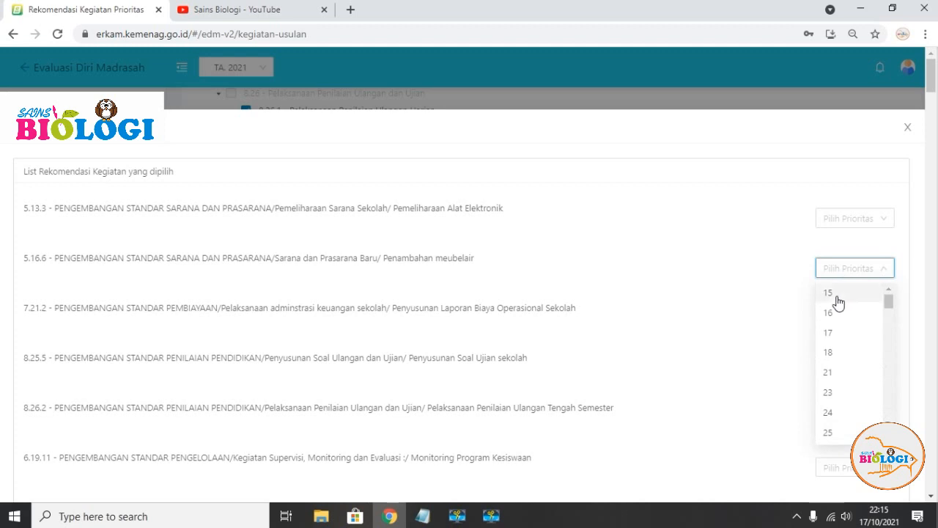
click(839, 303)
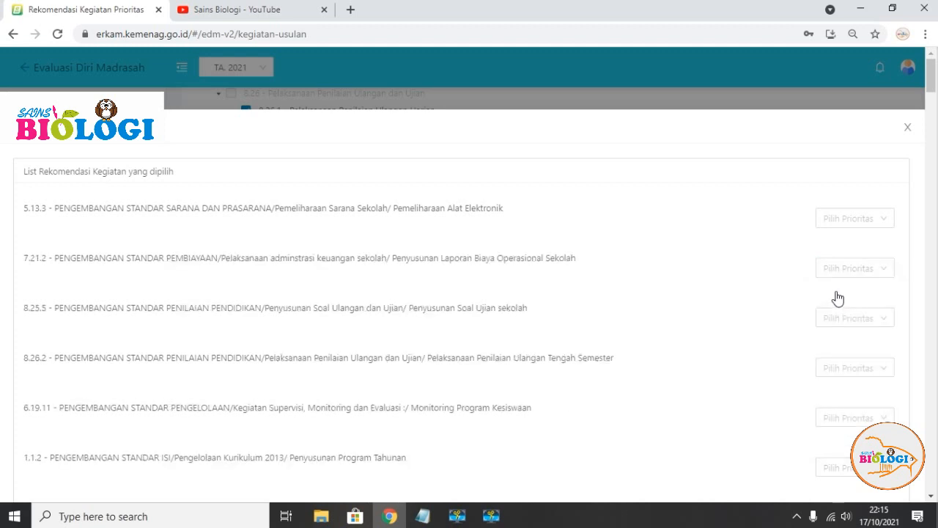
click(872, 224)
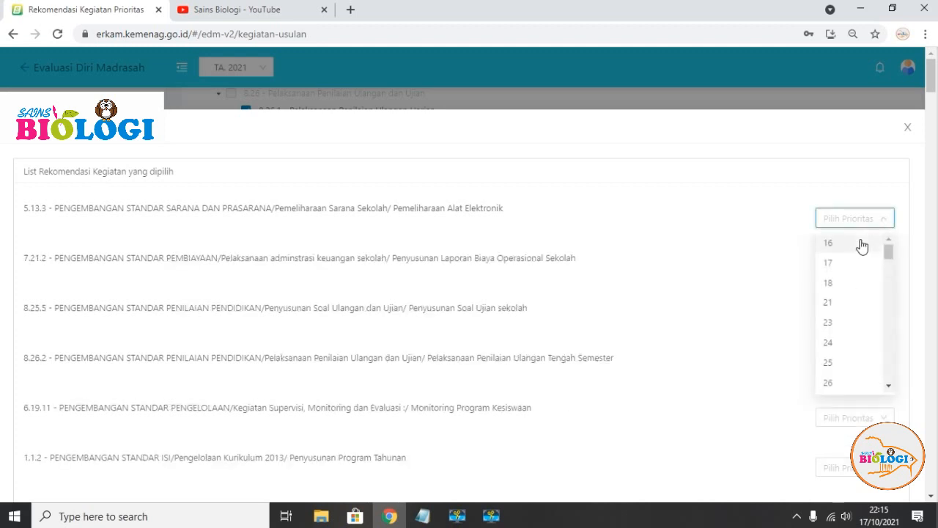
click(860, 244)
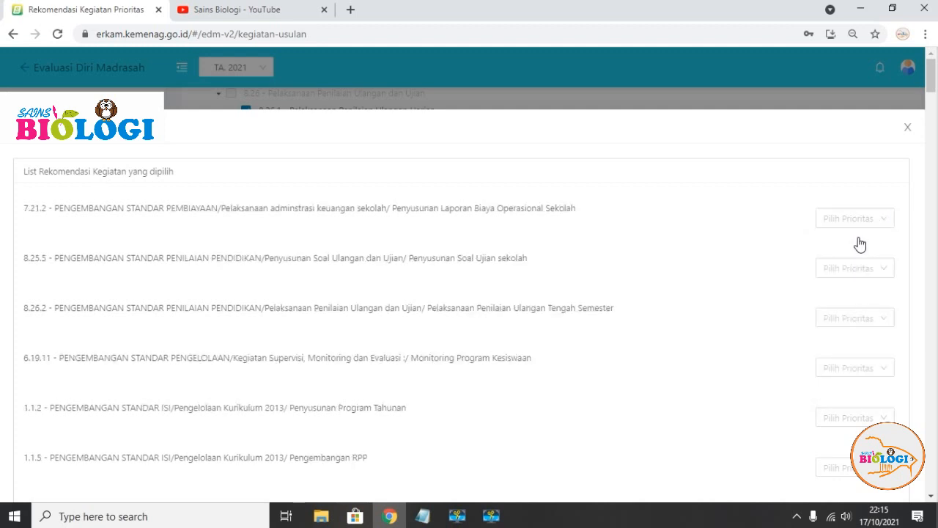
Assign priorities 17, 18, 21 and 23 in order to activities 7.21.2, 8.25.5, 8.26.2 and 6.19.11
click(855, 227)
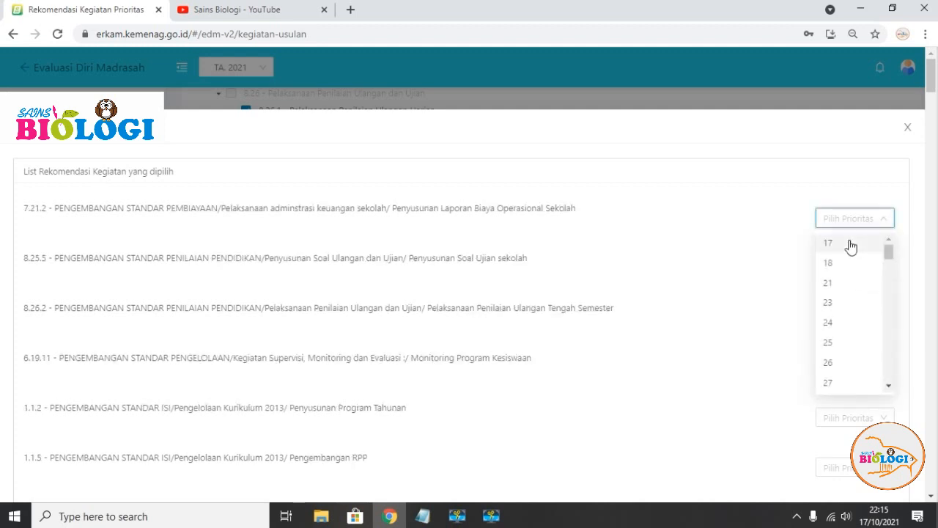
click(849, 244)
click(849, 224)
click(843, 244)
click(843, 223)
click(844, 244)
click(836, 224)
click(836, 245)
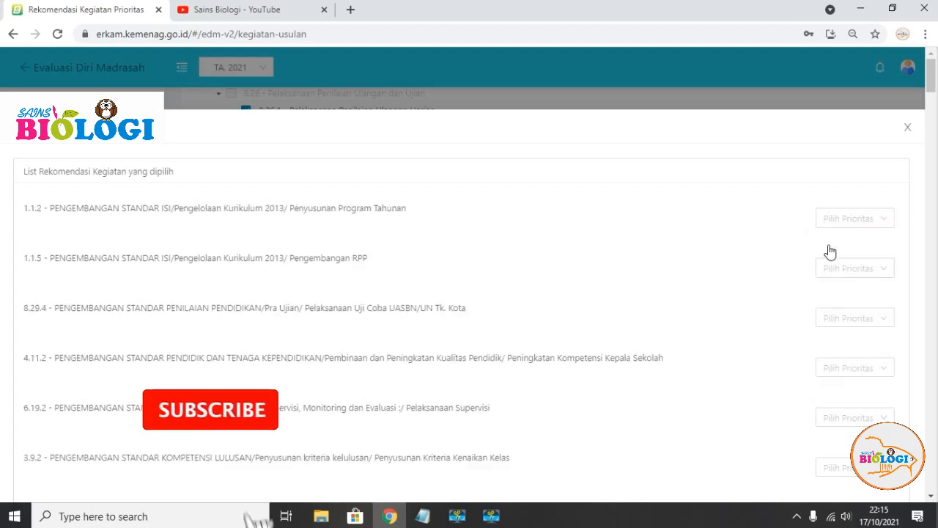
Assign free priority numbers, starting with 24, to the six activities from 1.1.2 Penyusunan Program Tahunan through 3.9.2 Penyusunan Kriteria Kenaikan Kelas
click(848, 229)
click(848, 244)
click(849, 221)
click(847, 244)
click(849, 222)
click(843, 303)
click(849, 221)
click(832, 303)
click(849, 221)
click(849, 256)
click(849, 221)
click(847, 244)
Assign priorities 30, 32, 33, 34 and 37 to the five activities from 1.1.16 Penyusunan Pengembangan kurikulum through 8.26.3
click(849, 221)
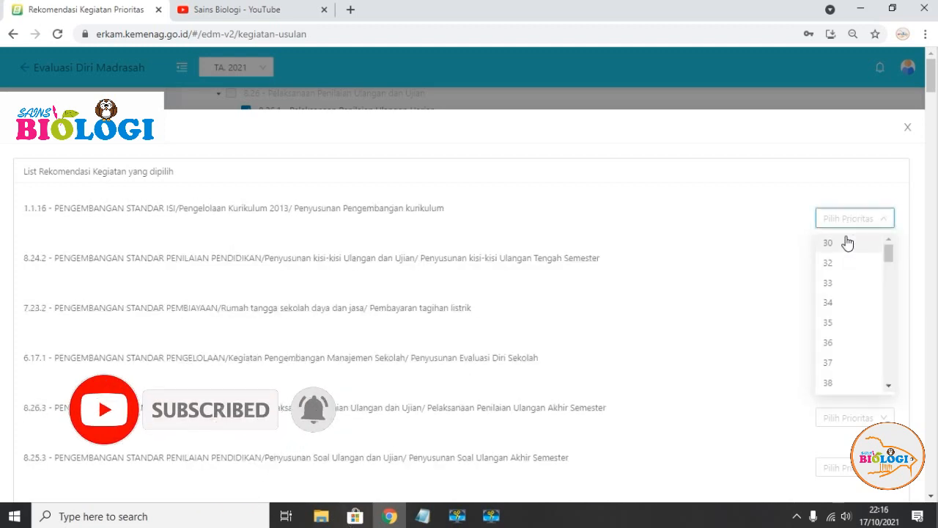
click(846, 242)
click(841, 321)
click(849, 218)
click(846, 245)
click(851, 222)
click(846, 245)
click(849, 222)
click(846, 245)
Assign free priority numbers, starting with 35, to the activities from 8.25.3 Penyusunan Soal Ulangan Akhir Semester through 2.8.4
click(849, 222)
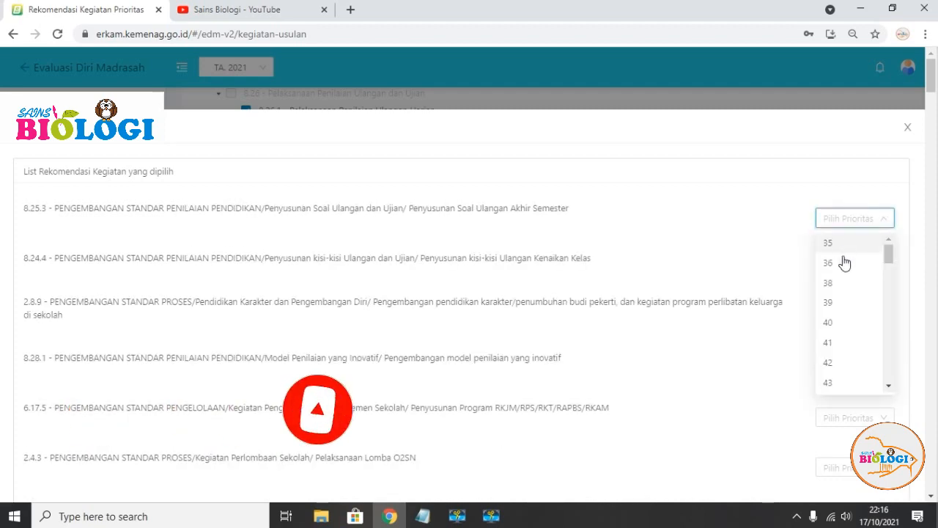
click(846, 245)
click(849, 218)
click(847, 244)
click(849, 219)
click(847, 244)
click(847, 244)
click(849, 219)
click(847, 244)
click(849, 218)
click(846, 244)
click(849, 218)
click(847, 244)
click(849, 219)
click(847, 245)
Assign free priority numbers to further activities in the list that still lack one
scroll(849, 315, down, 5)
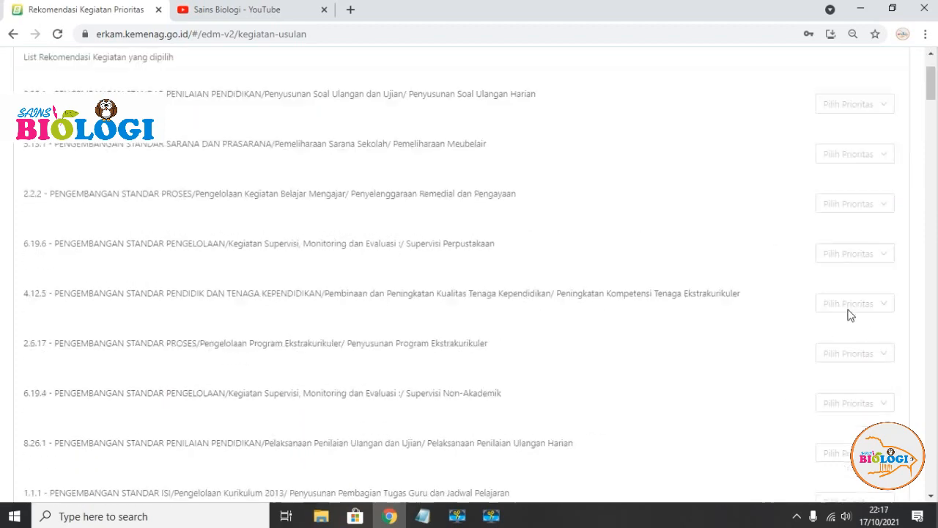
scroll(841, 360, up, 2)
click(843, 272)
click(840, 300)
click(840, 227)
click(840, 249)
click(840, 184)
click(844, 209)
click(849, 127)
click(847, 151)
Assign free priority numbers to the last unprioritised activities, including 2.8.2 Pengembangan diri dengan pemanfaatan perpustakaan sekolah
scroll(859, 125, up, 3)
click(836, 235)
click(833, 256)
click(838, 193)
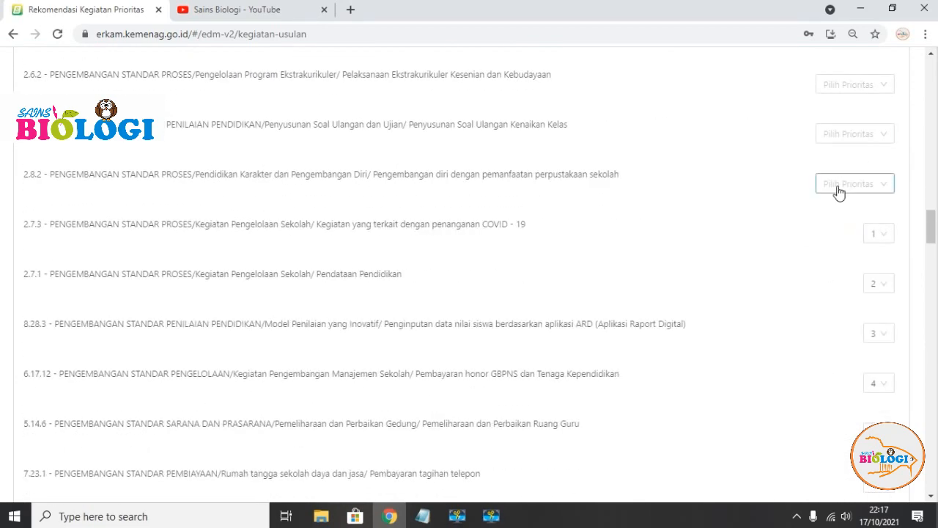
click(843, 209)
click(852, 139)
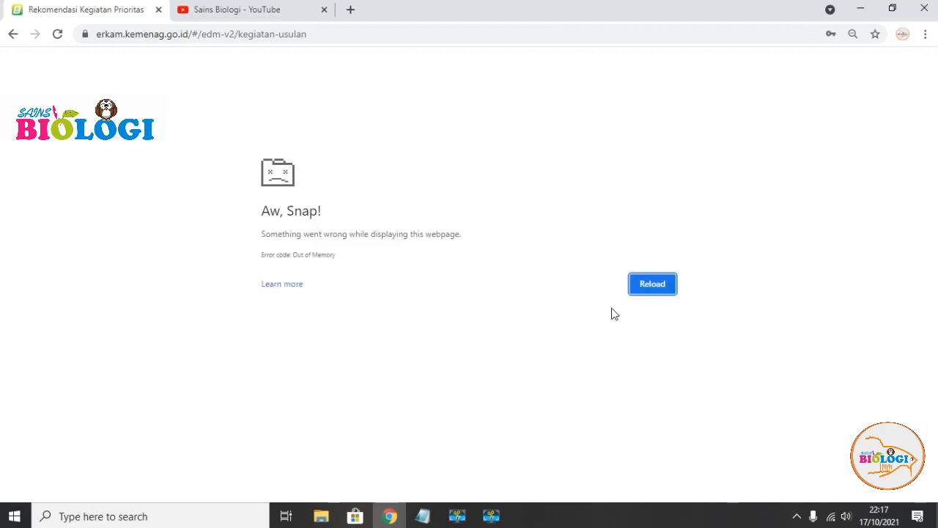
Reload the crashed Rekomendasi Kegiatan Prioritas page and examine the whole activity tree to check the state of the chosen activities
click(653, 291)
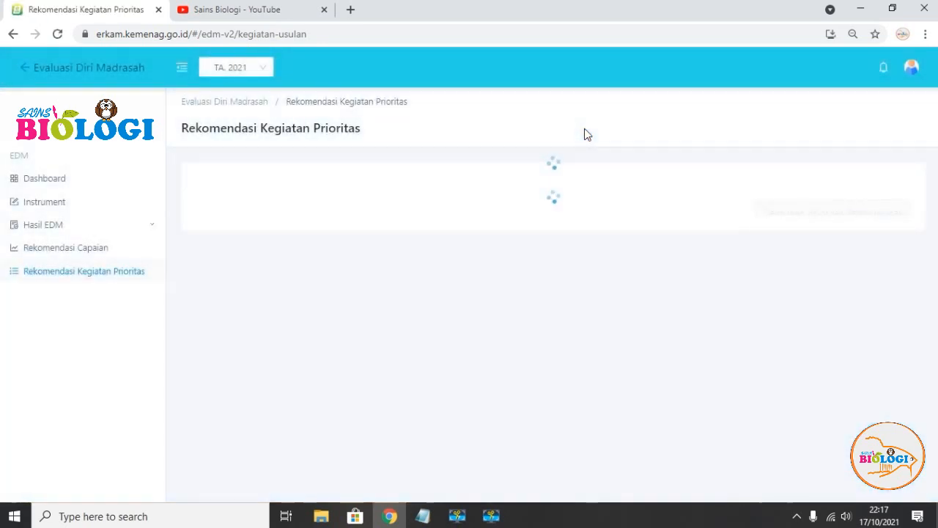
scroll(575, 229, down, 15)
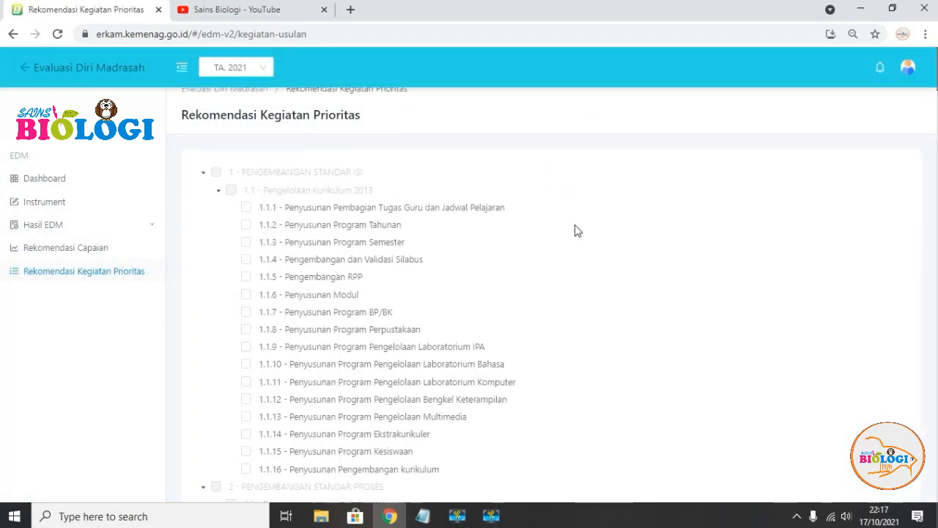
scroll(576, 229, down, 20)
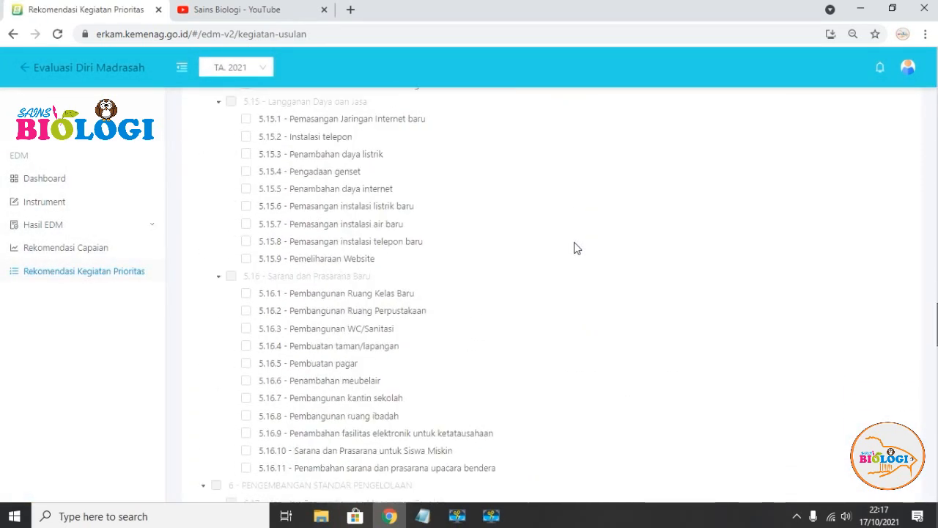
scroll(575, 254, down, 5)
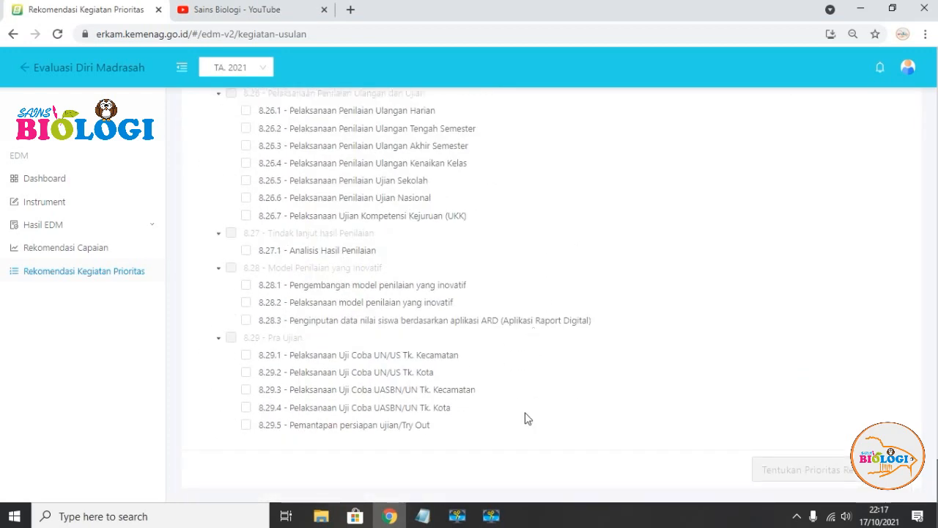
scroll(525, 410, up, 20)
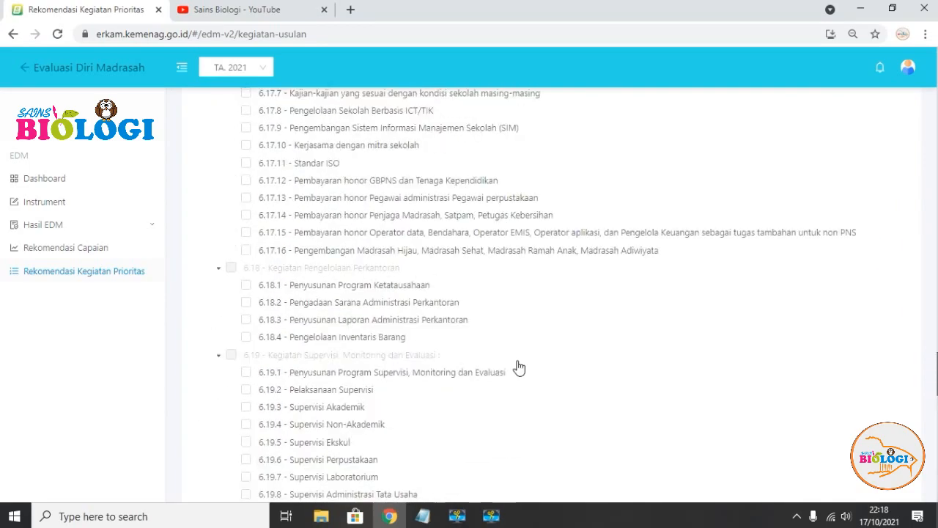
scroll(520, 365, up, 5)
scroll(517, 361, up, 10)
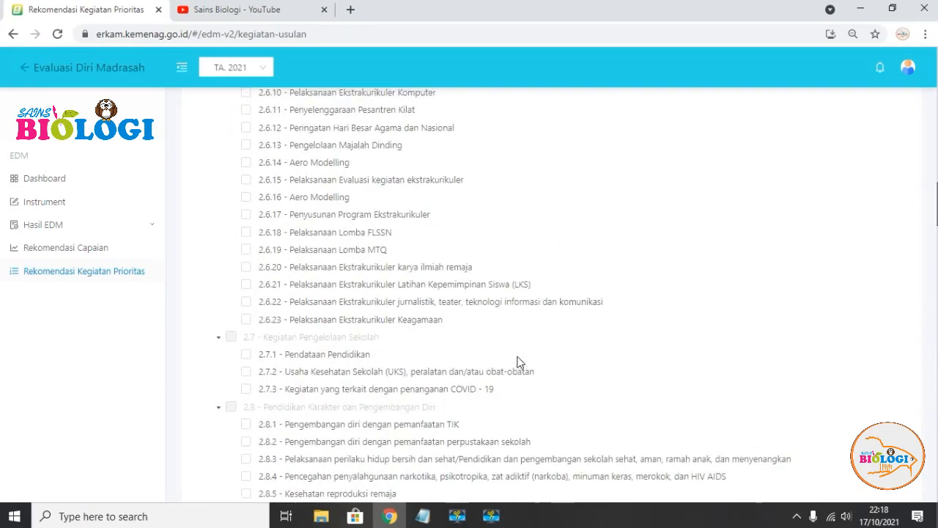
scroll(520, 357, down, 1)
scroll(519, 359, down, 10)
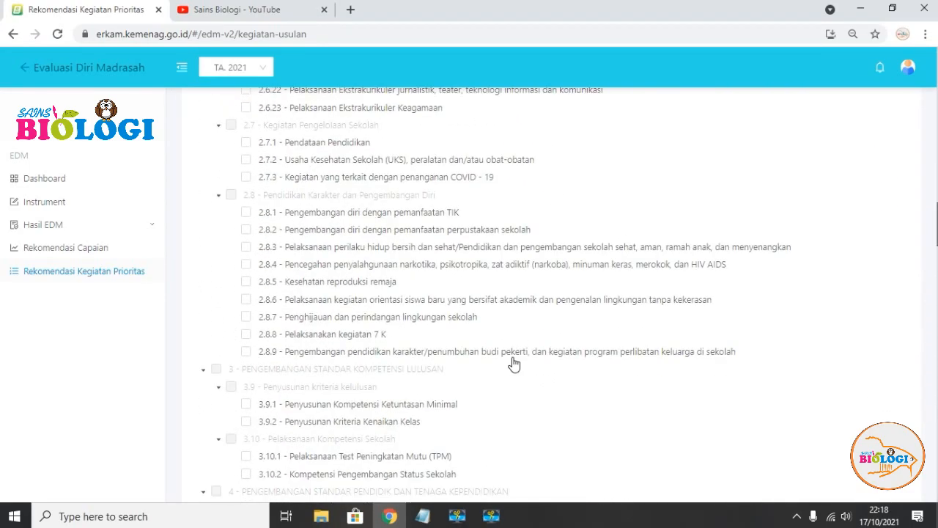
scroll(513, 363, down, 20)
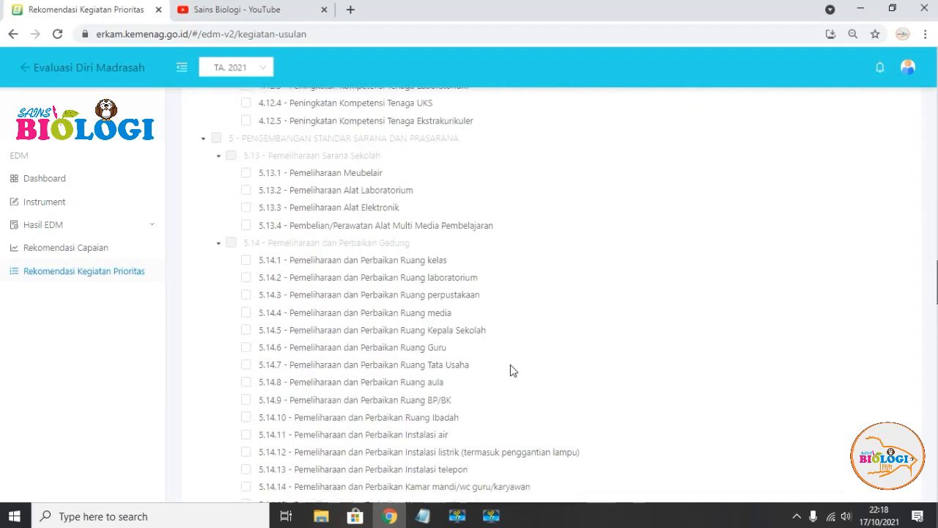
scroll(511, 361, down, 20)
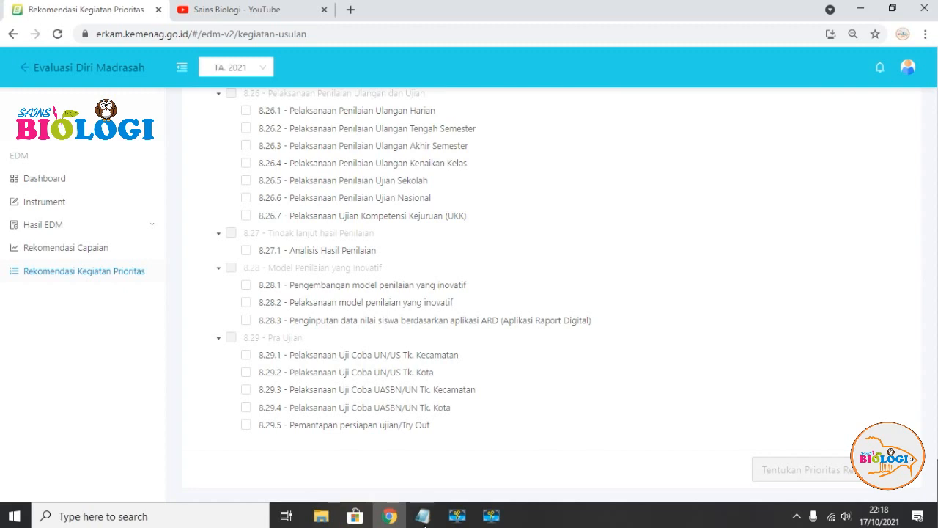
scroll(481, 414, up, 6)
scroll(480, 414, up, 15)
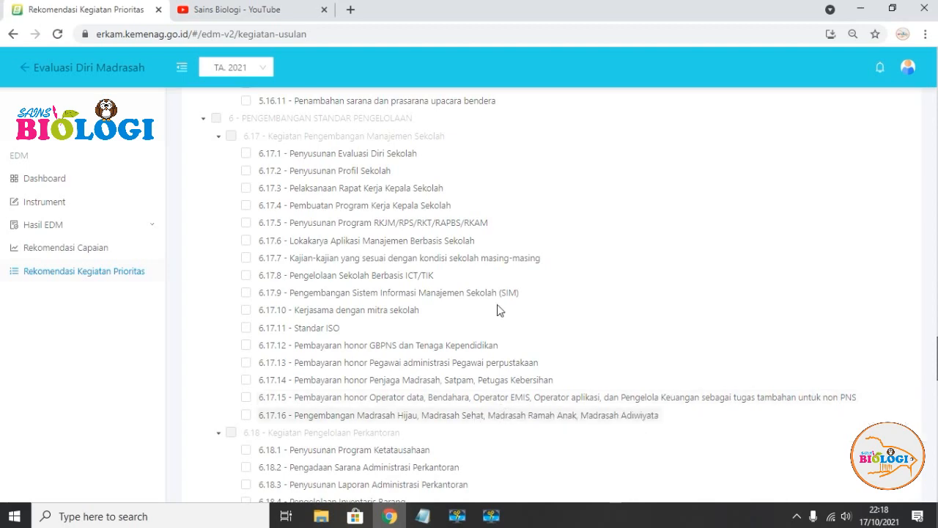
scroll(482, 286, down, 15)
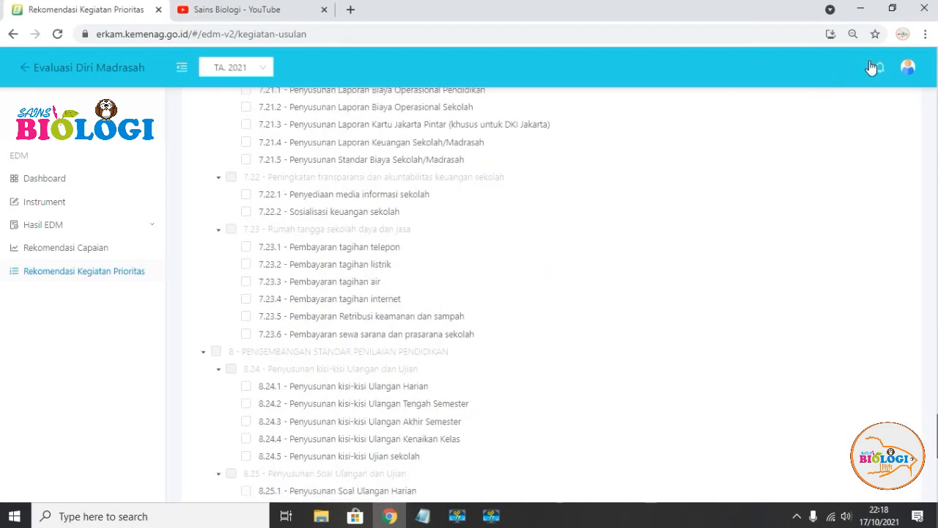
Log out and log in to e-RKAM with another saved account's username and password
click(909, 69)
click(872, 140)
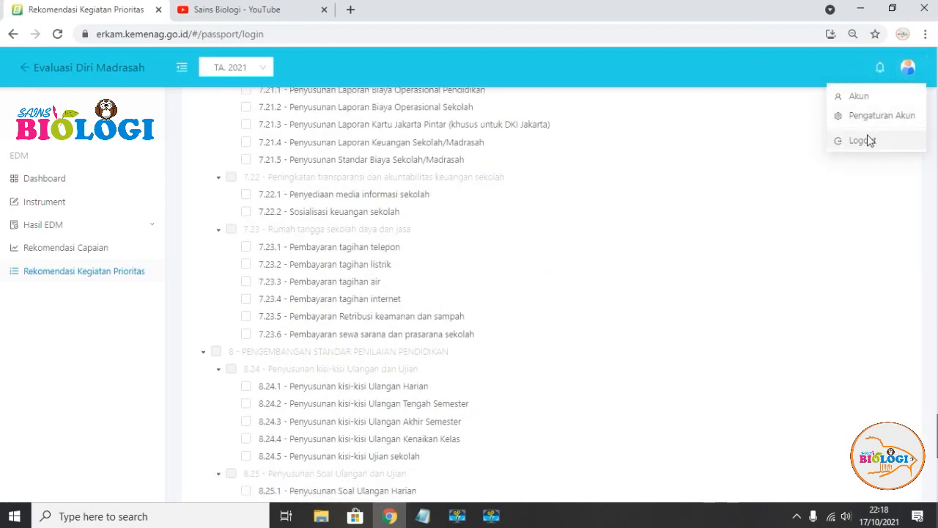
click(524, 191)
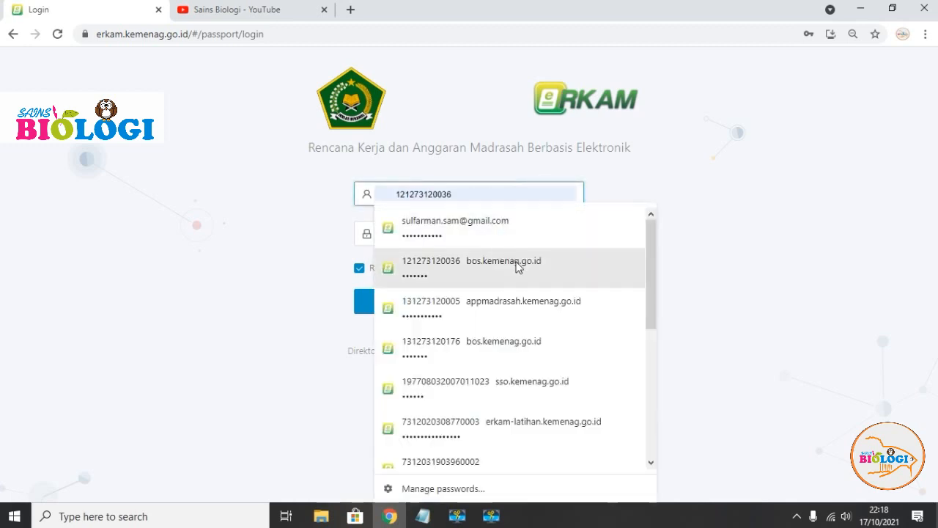
scroll(653, 308, down, 2)
drag(659, 347, 655, 411)
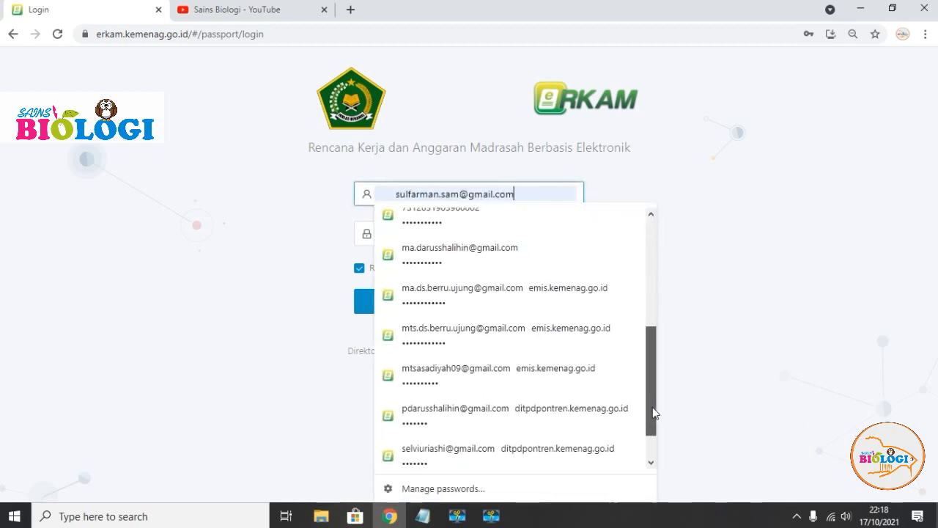
click(478, 271)
click(432, 310)
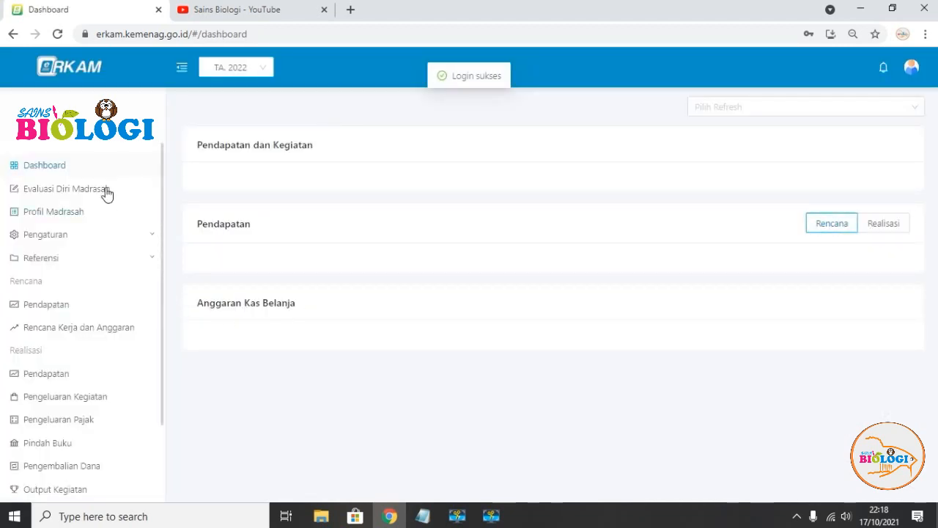
Open Evaluasi Diri Madrasah and enter its EDM instrument section
click(71, 196)
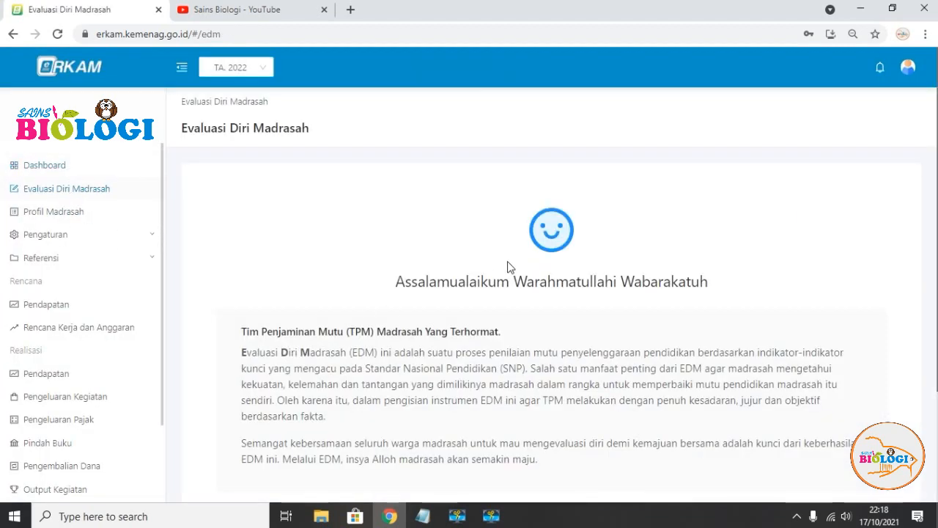
scroll(462, 330, down, 2)
click(559, 435)
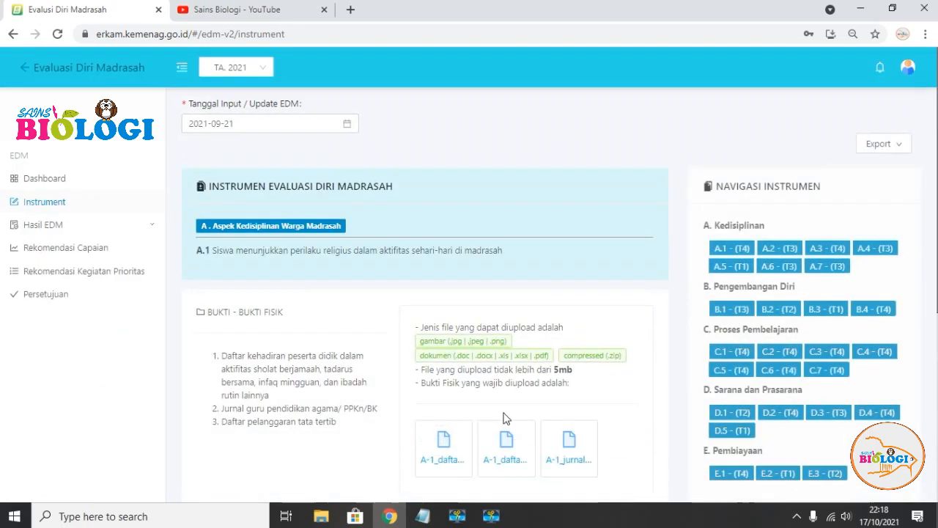
Open Persetujuan and check the status and available action of the Tim Penjamin Mutu result
click(52, 301)
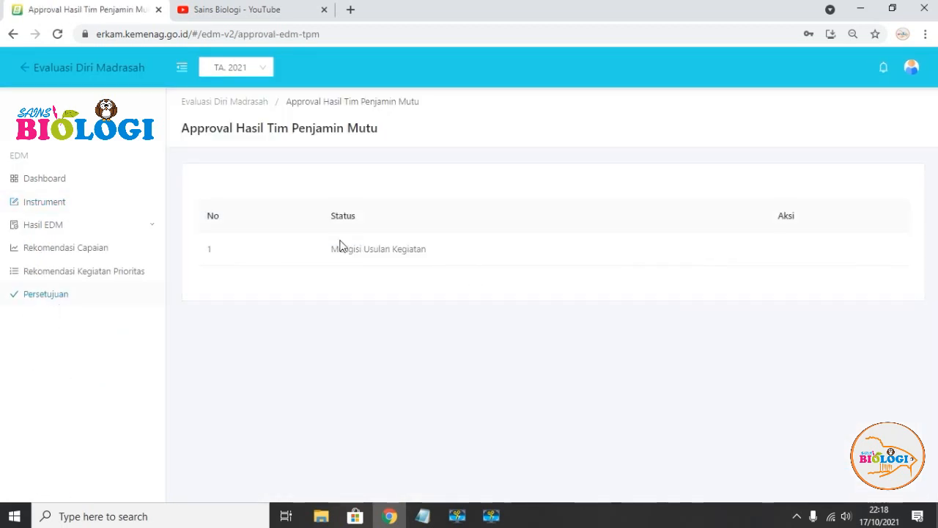
drag(415, 258, 733, 201)
click(782, 254)
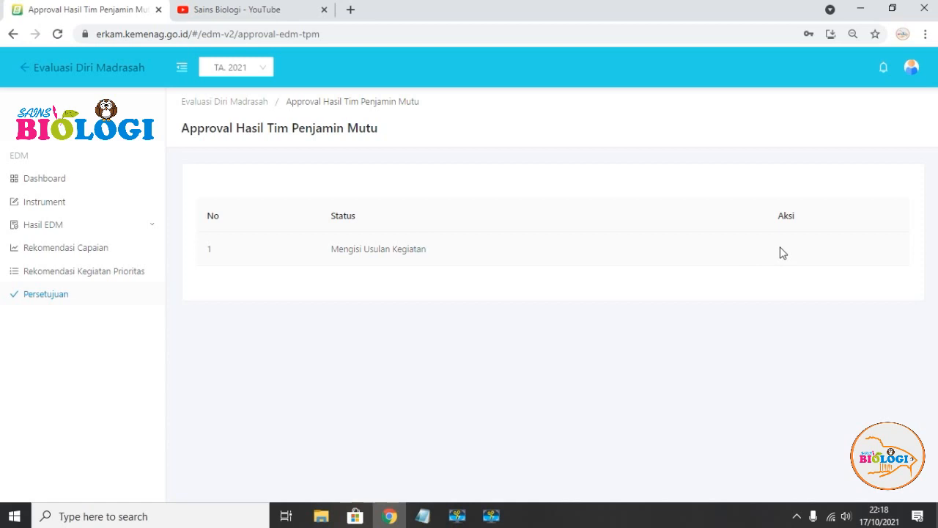